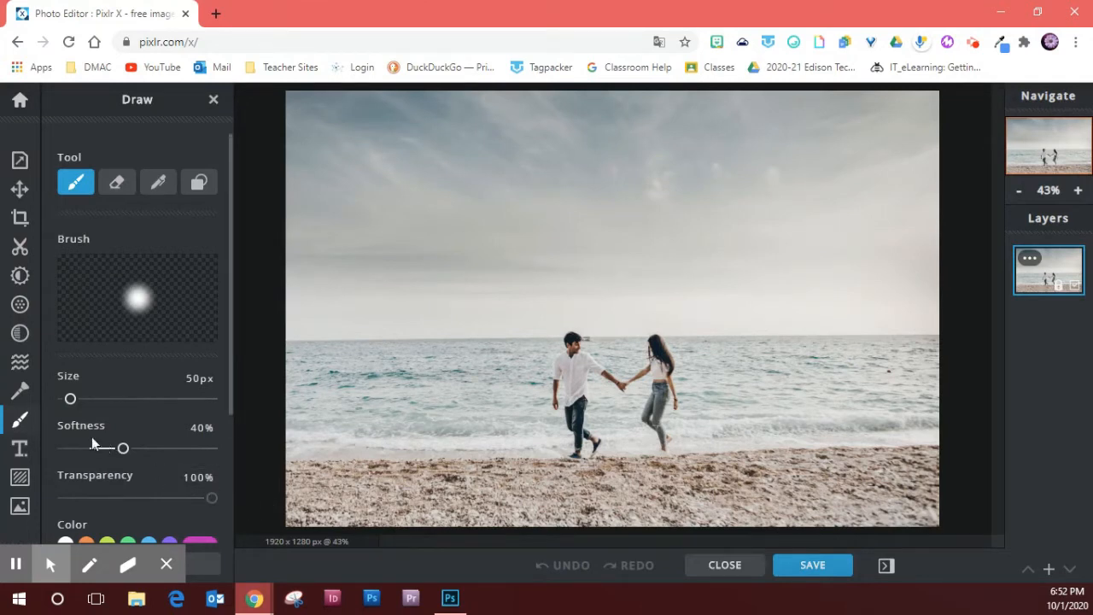
Open the photo's Adjust settings, dismiss the ad banner and set Vibrance to 4
click(20, 277)
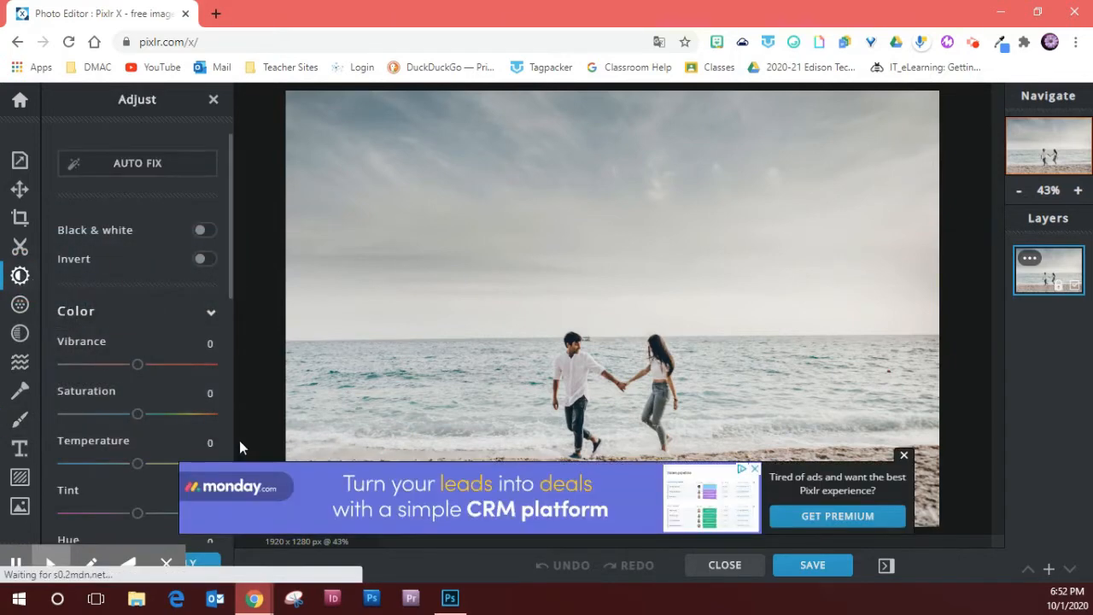
click(904, 456)
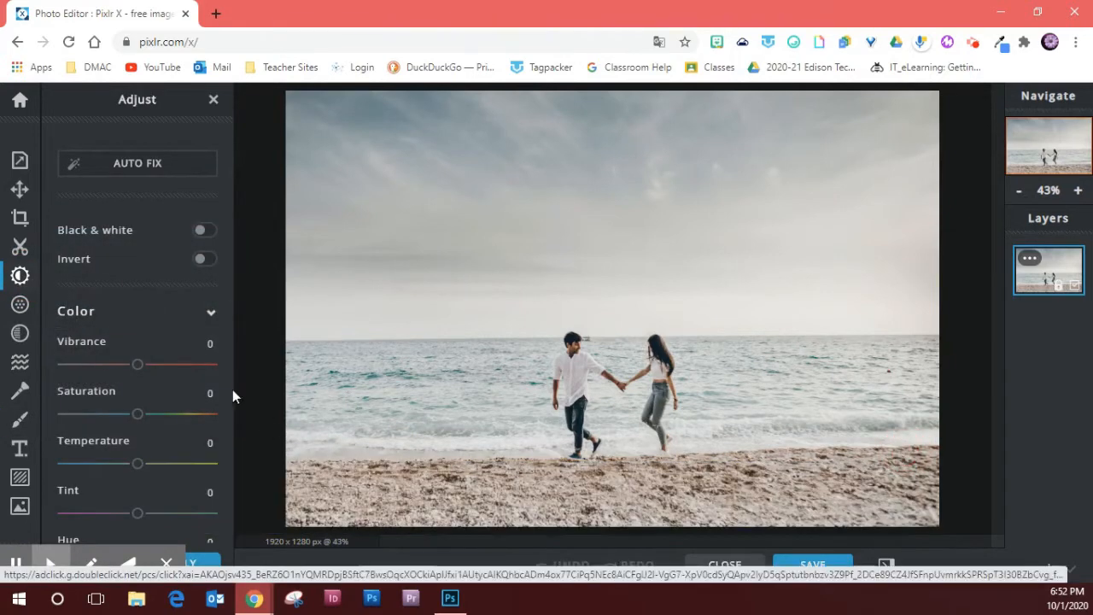
mouse_move(138, 367)
mouse_down()
mouse_move(168, 366)
mouse_move(141, 365)
mouse_up()
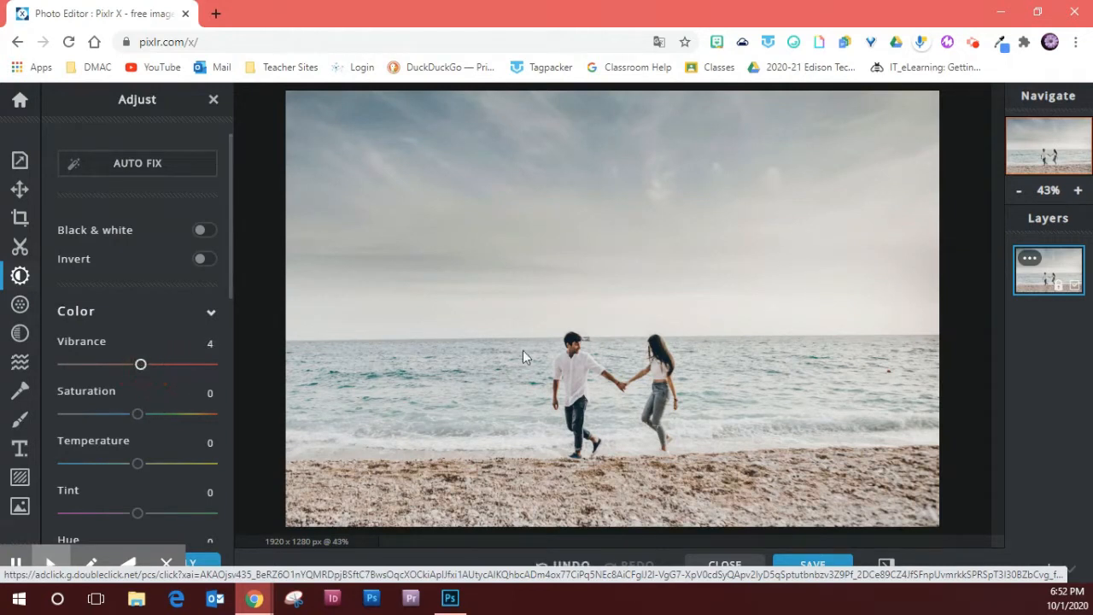
Duplicate the Background layer and hide the original layer
click(1030, 260)
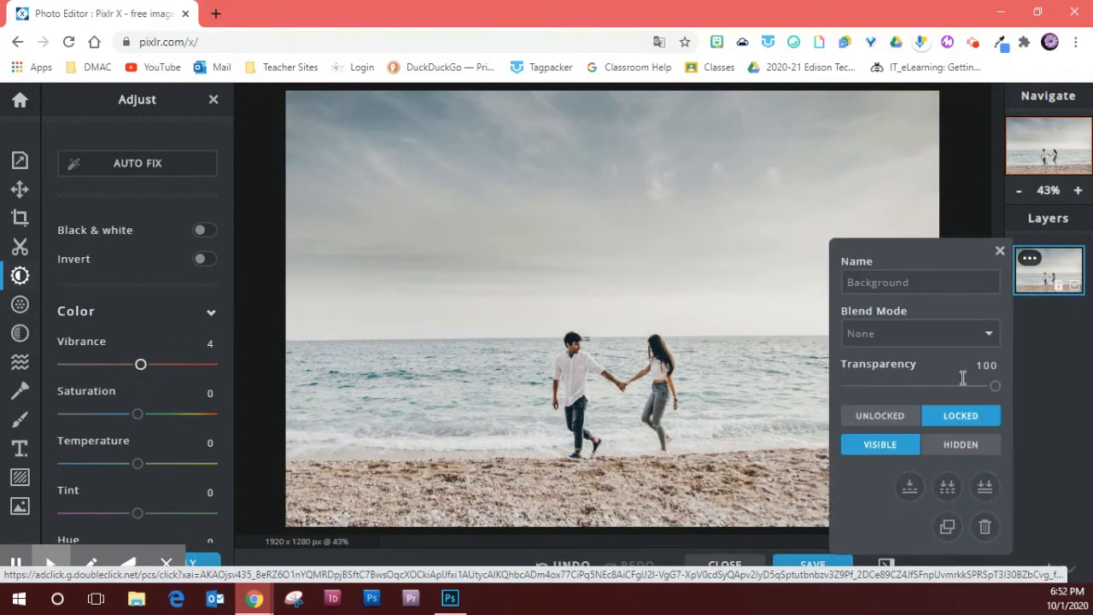
click(948, 527)
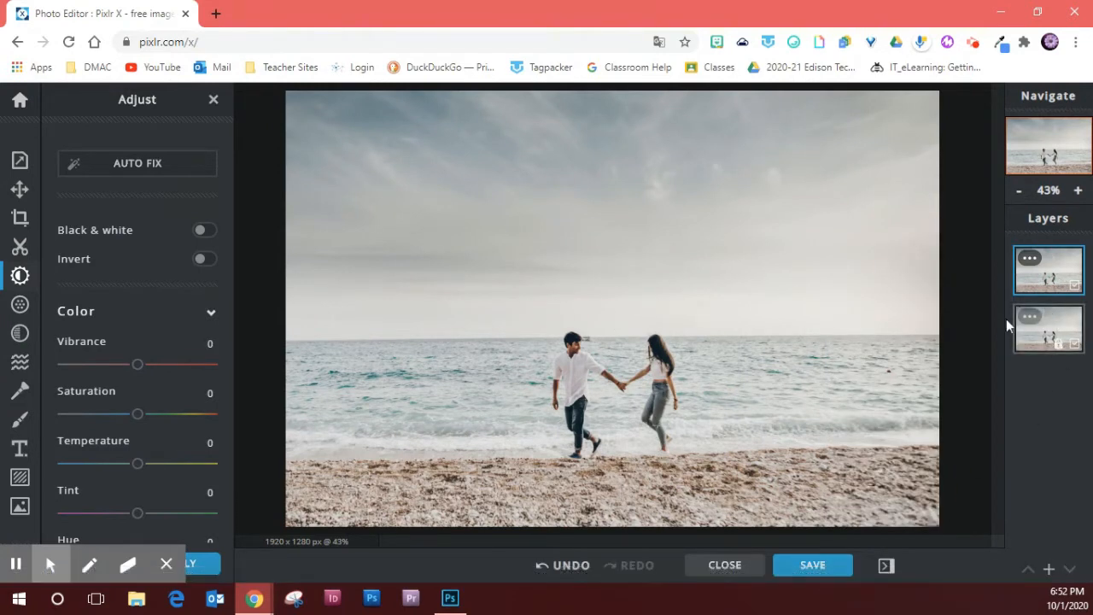
click(1074, 346)
Set the Vibrance of the duplicated photo layer to 40
click(1018, 193)
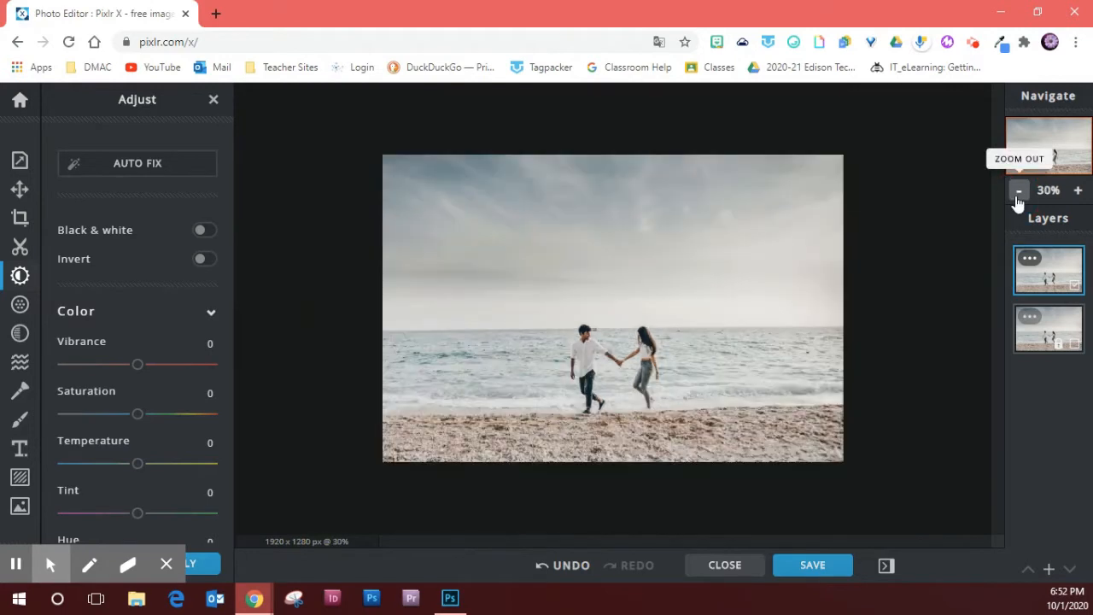
click(1018, 193)
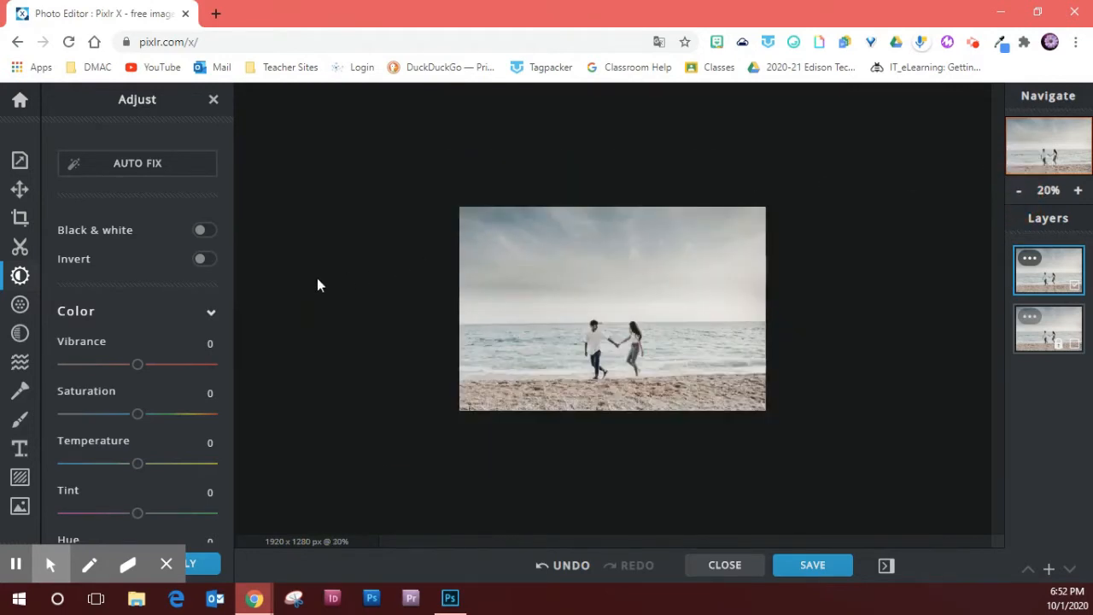
mouse_move(136, 363)
mouse_down()
mouse_move(212, 374)
mouse_move(25, 357)
mouse_move(85, 366)
mouse_move(157, 353)
mouse_move(209, 367)
mouse_move(172, 365)
mouse_up()
click(1077, 192)
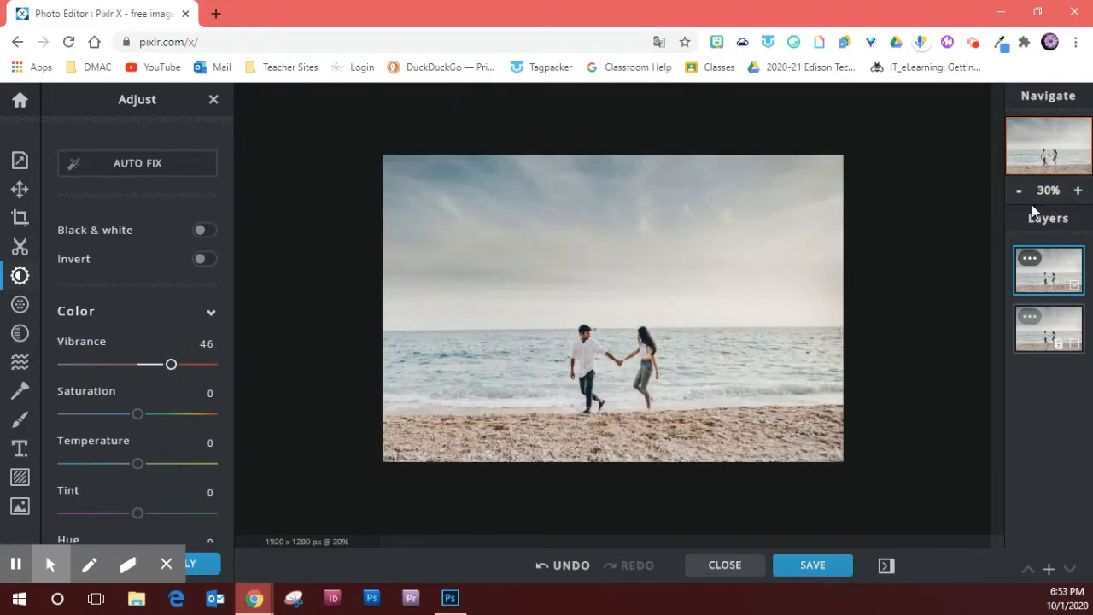
drag(171, 365, 166, 366)
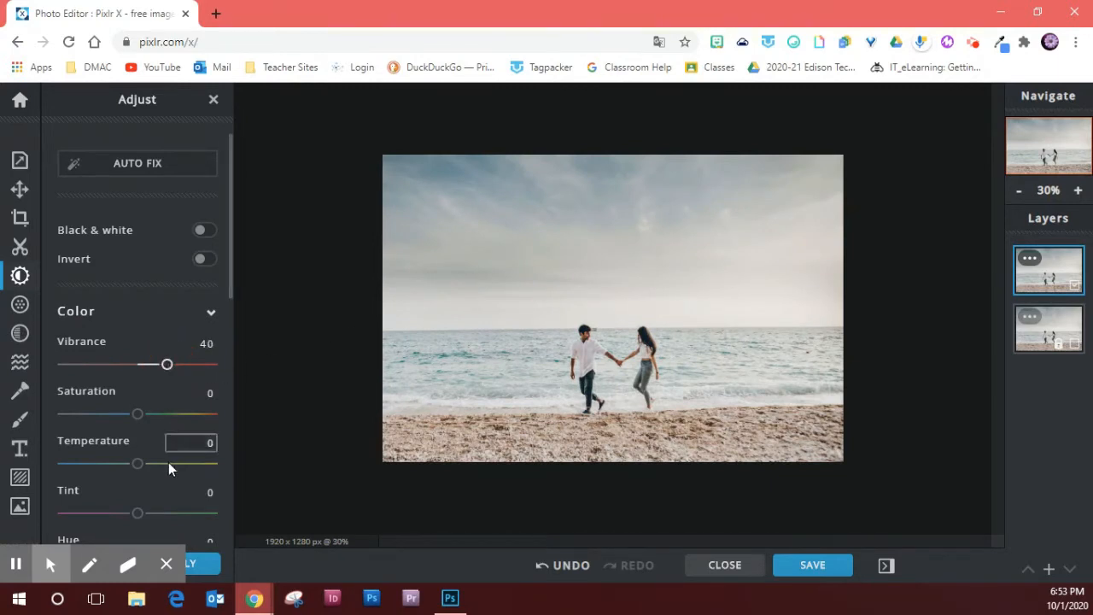
Try changing the duplicated layer's Saturation and reset it to 0
mouse_move(139, 418)
mouse_down()
mouse_move(169, 420)
mouse_move(62, 427)
mouse_move(196, 414)
mouse_move(136, 414)
mouse_up()
drag(136, 414, 154, 415)
click(85, 391)
Warm the duplicated photo layer by setting Temperature to 22
scroll(149, 466, down, 1)
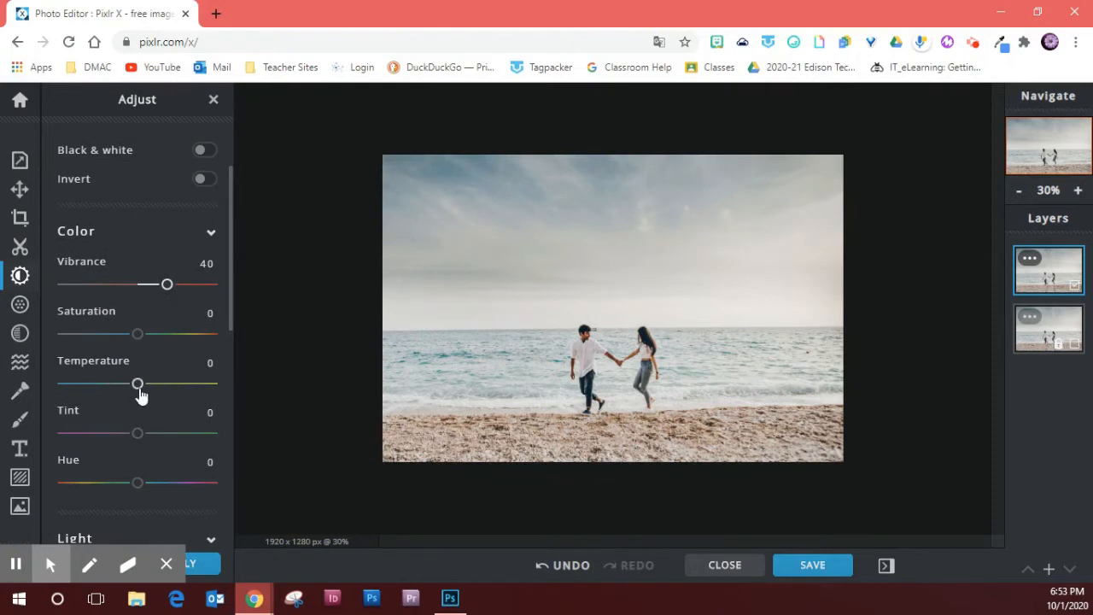
mouse_move(141, 395)
mouse_down()
mouse_move(97, 393)
mouse_move(167, 394)
mouse_move(157, 394)
mouse_up()
drag(157, 393, 154, 393)
Try a Hue shift of 72 on the photo and reset it to 0
scroll(141, 431, down, 1)
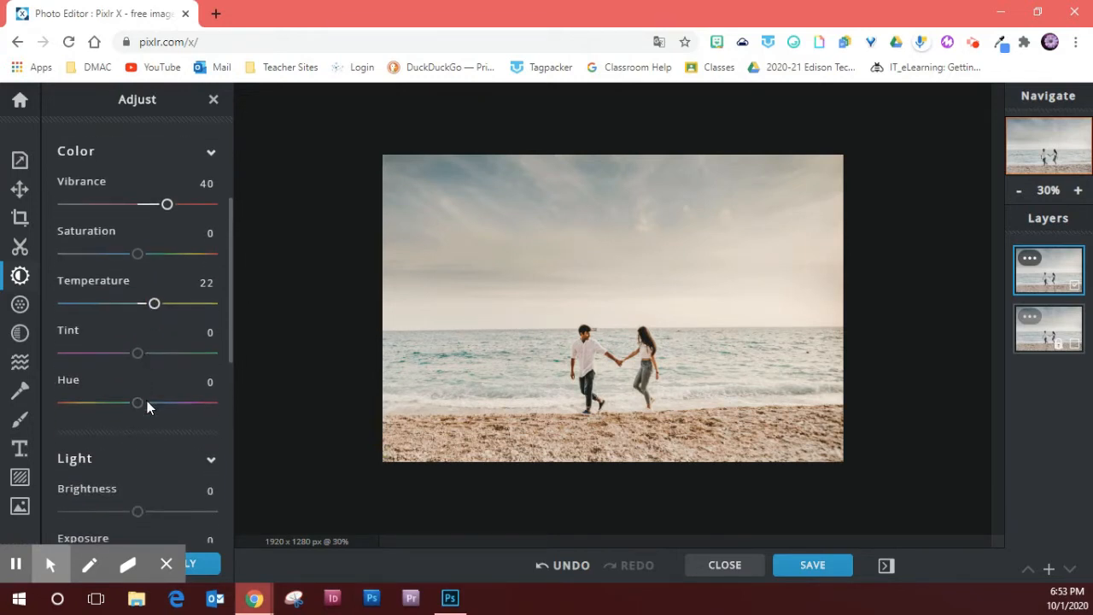
drag(138, 404, 169, 417)
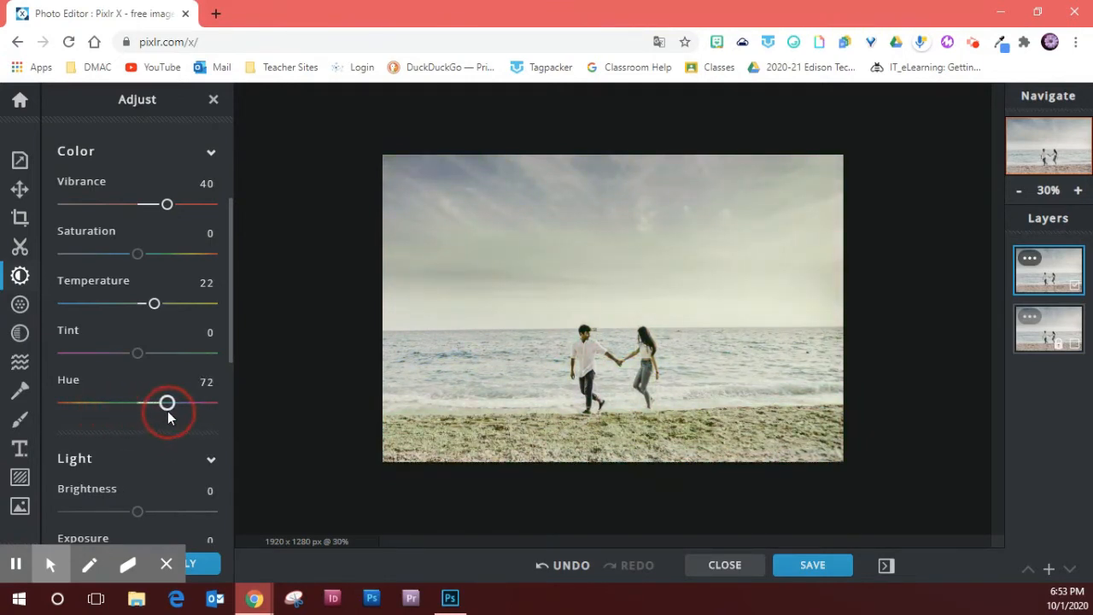
click(70, 383)
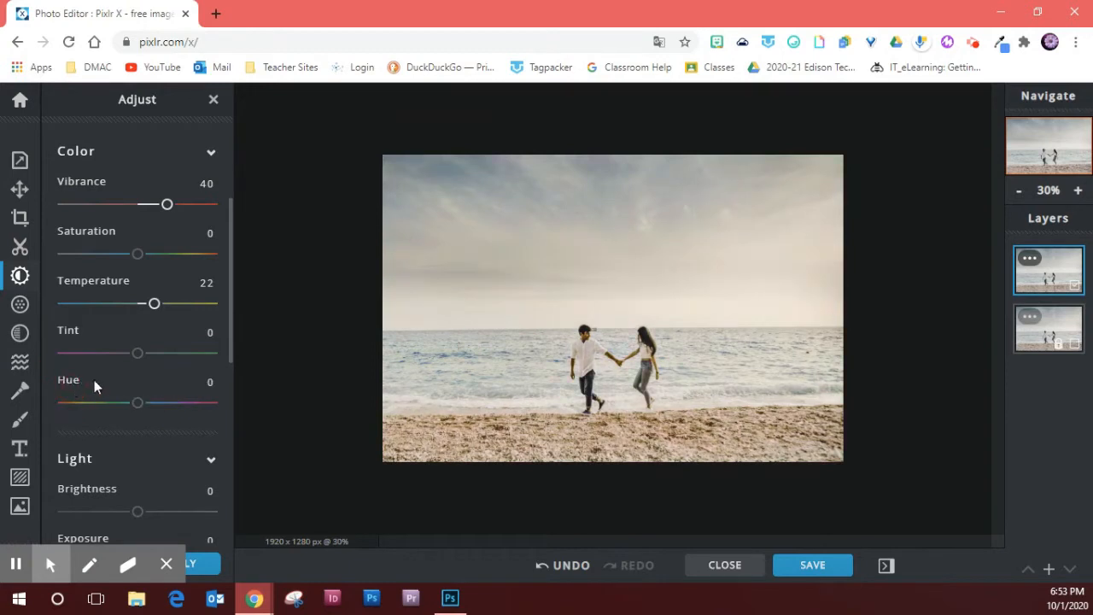
Set the photo's Tint to 26 and lower its Exposure to -34
mouse_move(138, 362)
mouse_down()
mouse_move(208, 373)
mouse_move(205, 362)
mouse_move(142, 367)
mouse_move(59, 387)
mouse_move(176, 371)
mouse_move(158, 366)
mouse_up()
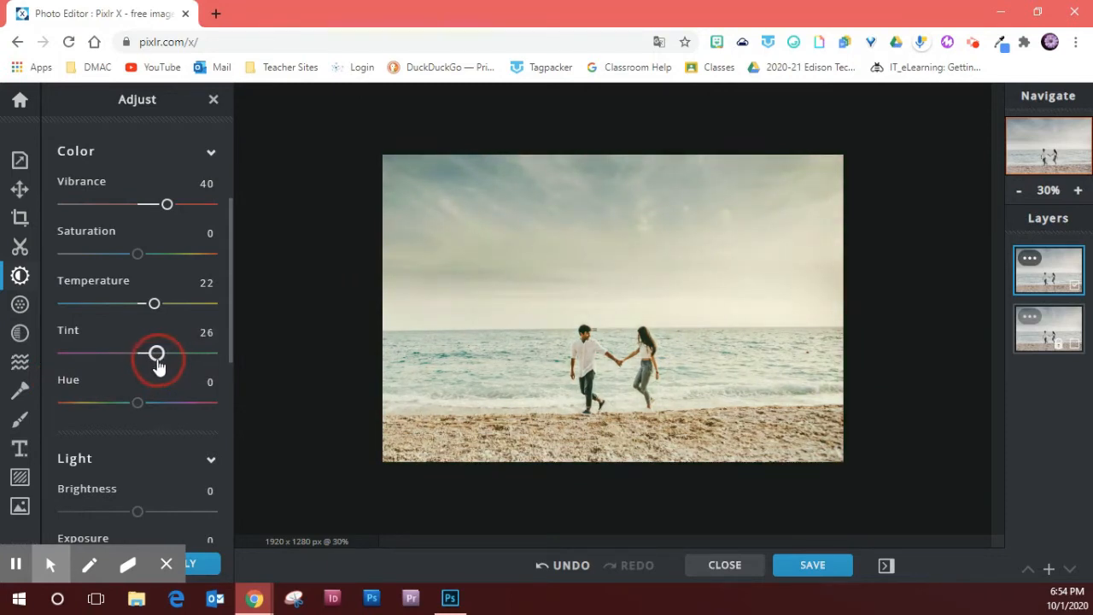
scroll(137, 433, down, 3)
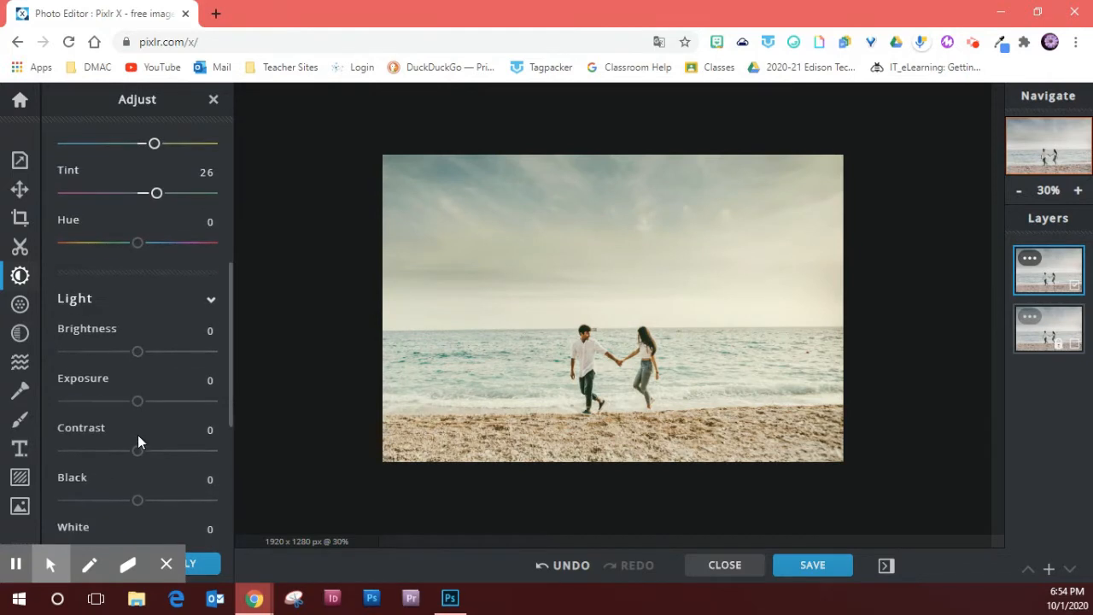
scroll(137, 437, down, 1)
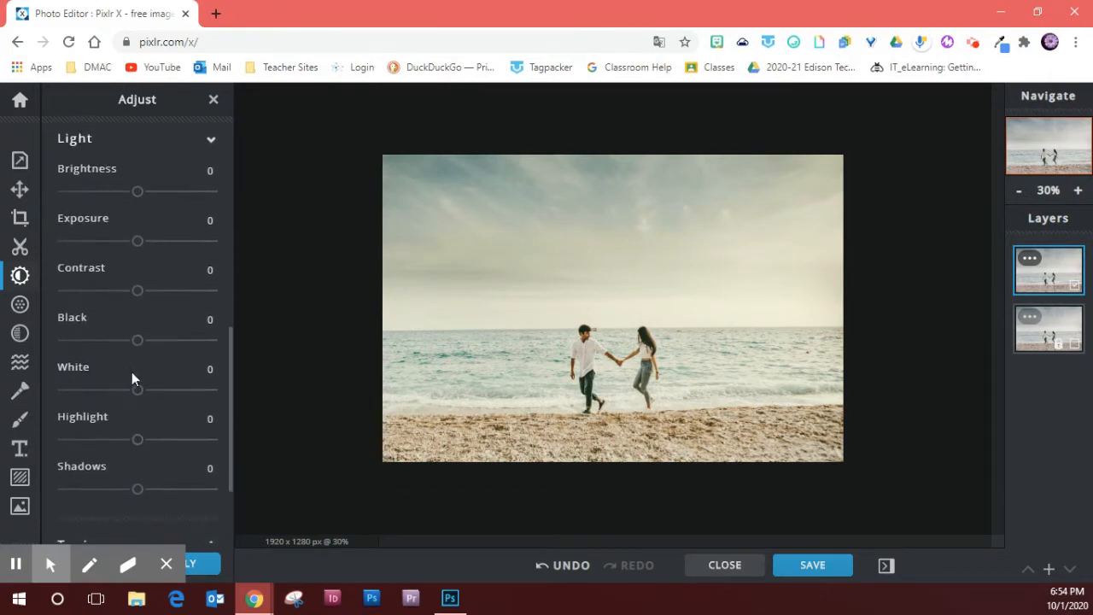
scroll(132, 374, down, 2)
scroll(134, 392, up, 3)
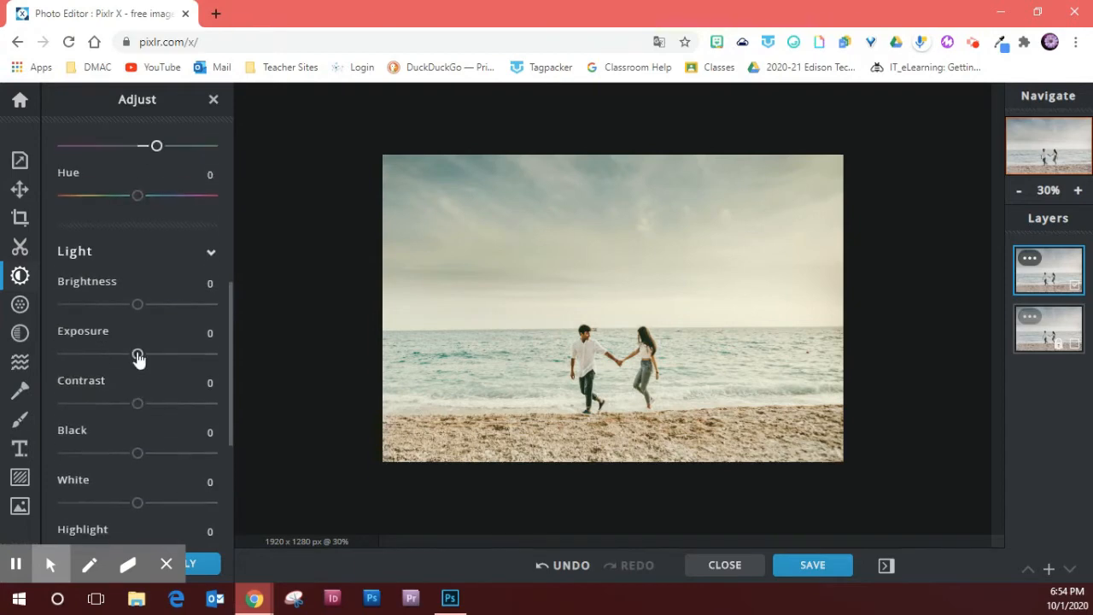
drag(137, 353, 111, 367)
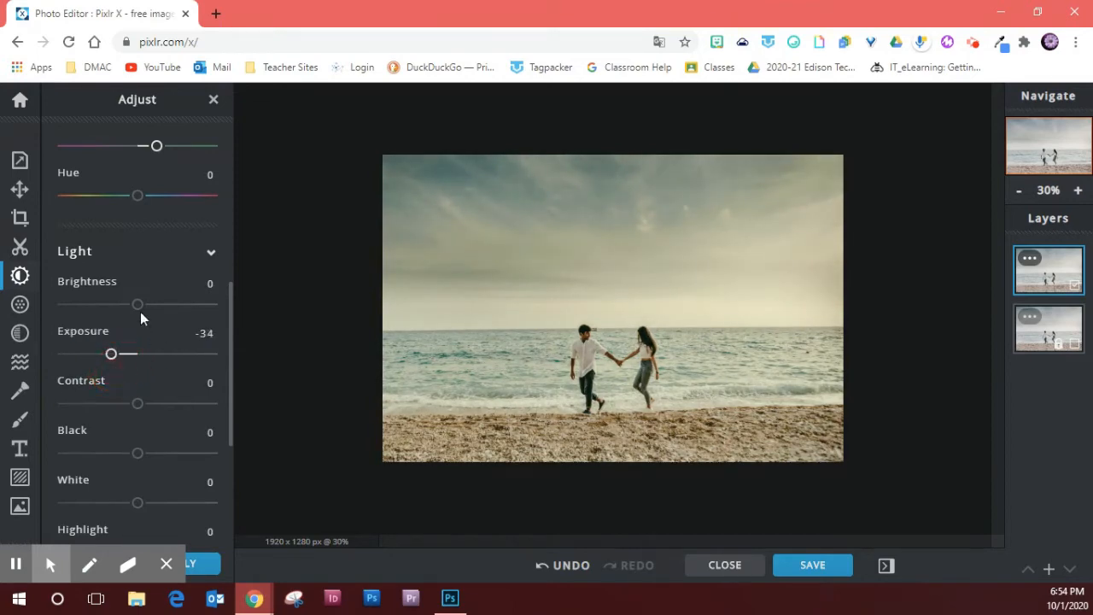
Try a lower Brightness and a Contrast of 24 on the photo, resetting each to 0
drag(137, 305, 122, 326)
click(81, 285)
mouse_move(138, 404)
mouse_down()
mouse_move(176, 415)
mouse_move(222, 408)
mouse_move(40, 404)
mouse_move(36, 416)
mouse_move(42, 407)
mouse_move(183, 410)
mouse_move(156, 413)
mouse_up()
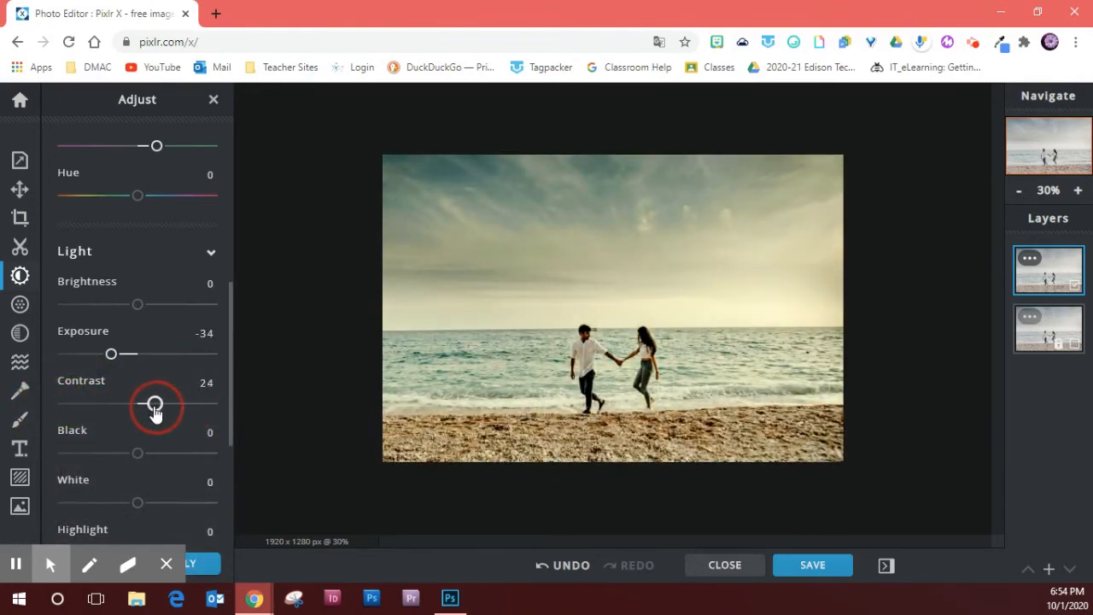
click(75, 385)
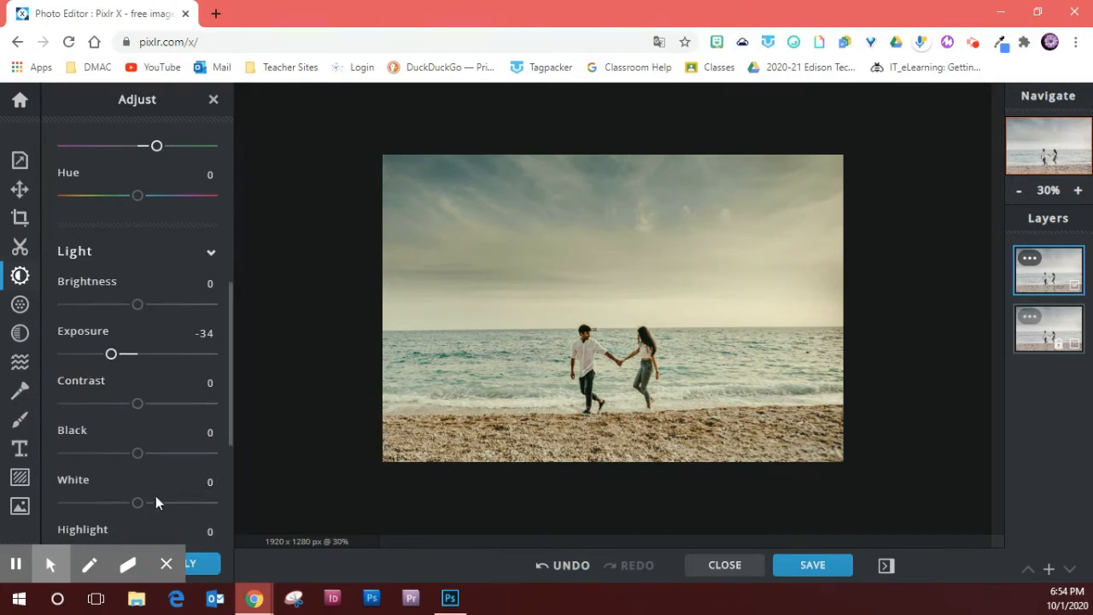
Raise the photo's Saturation to 36 and its Vibrance to 58
scroll(137, 459, up, 4)
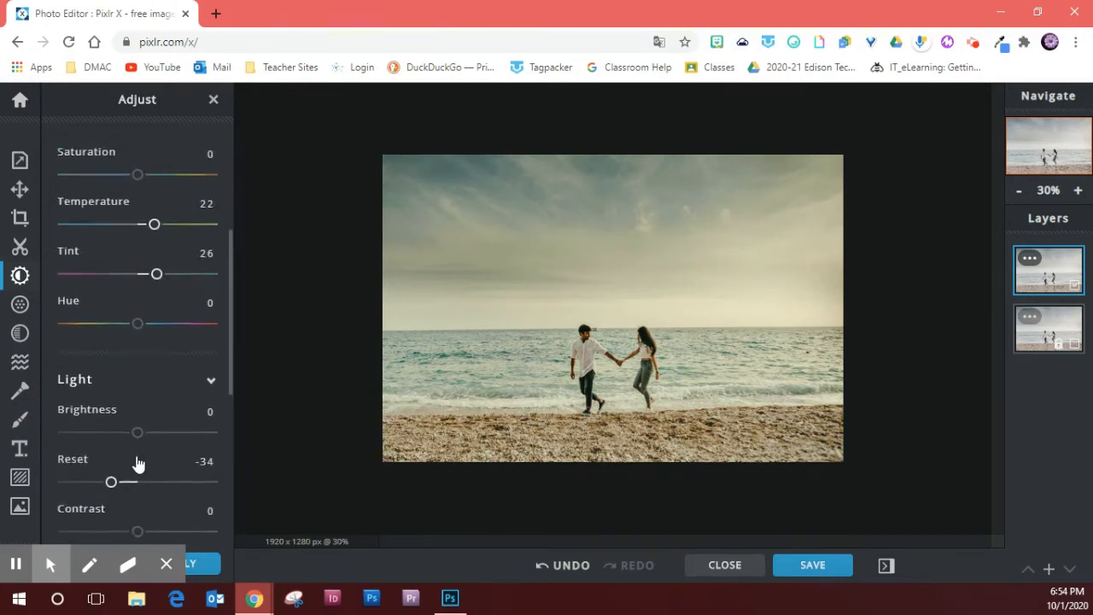
scroll(136, 426, up, 2)
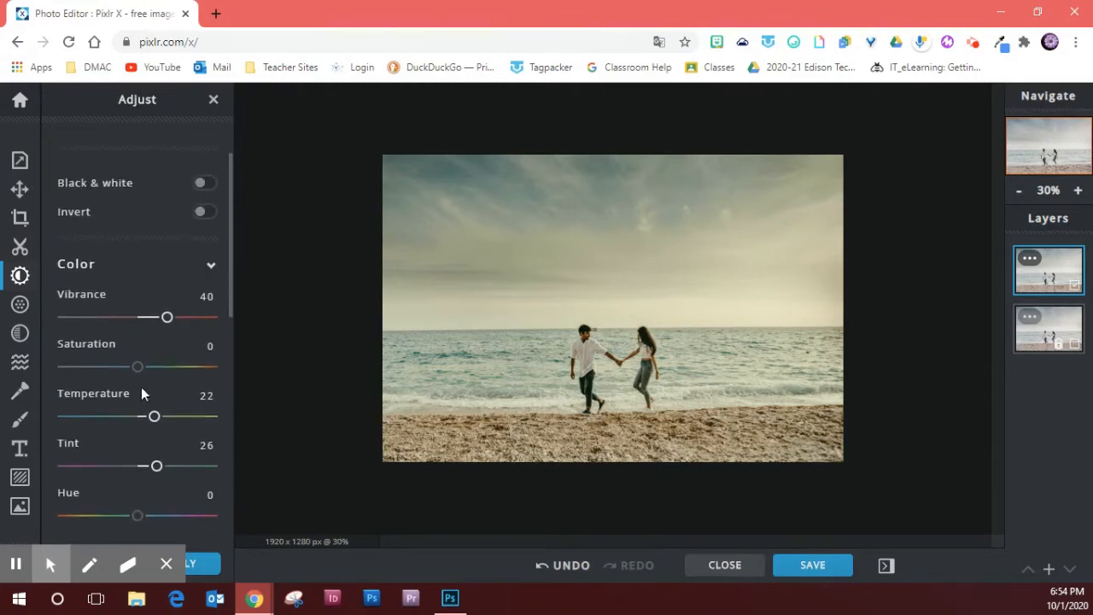
drag(136, 367, 165, 372)
drag(169, 320, 180, 321)
scroll(173, 454, down, 2)
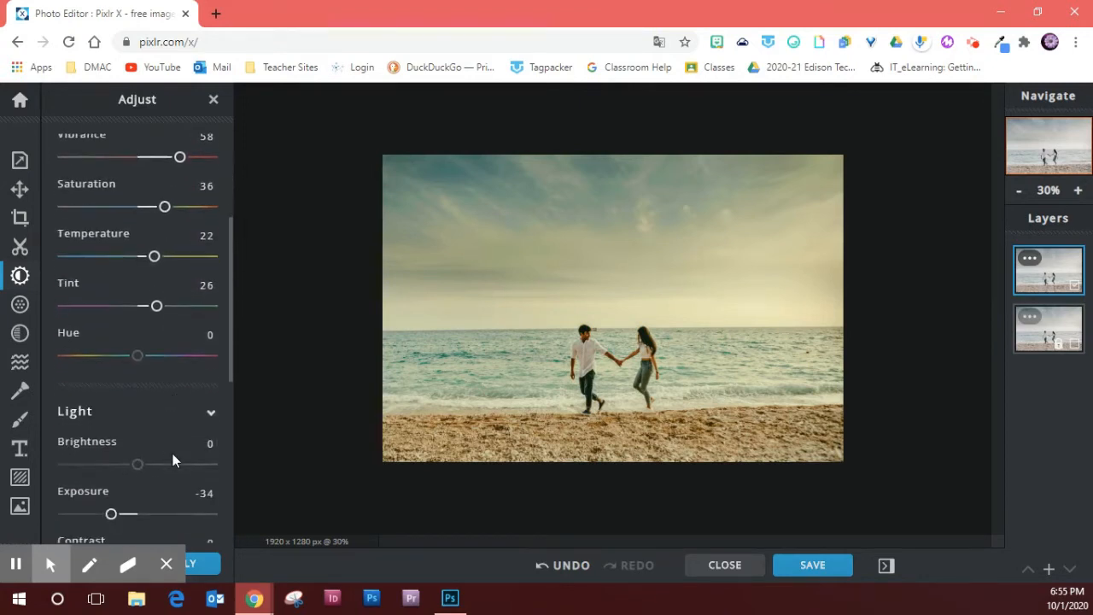
scroll(172, 454, up, 1)
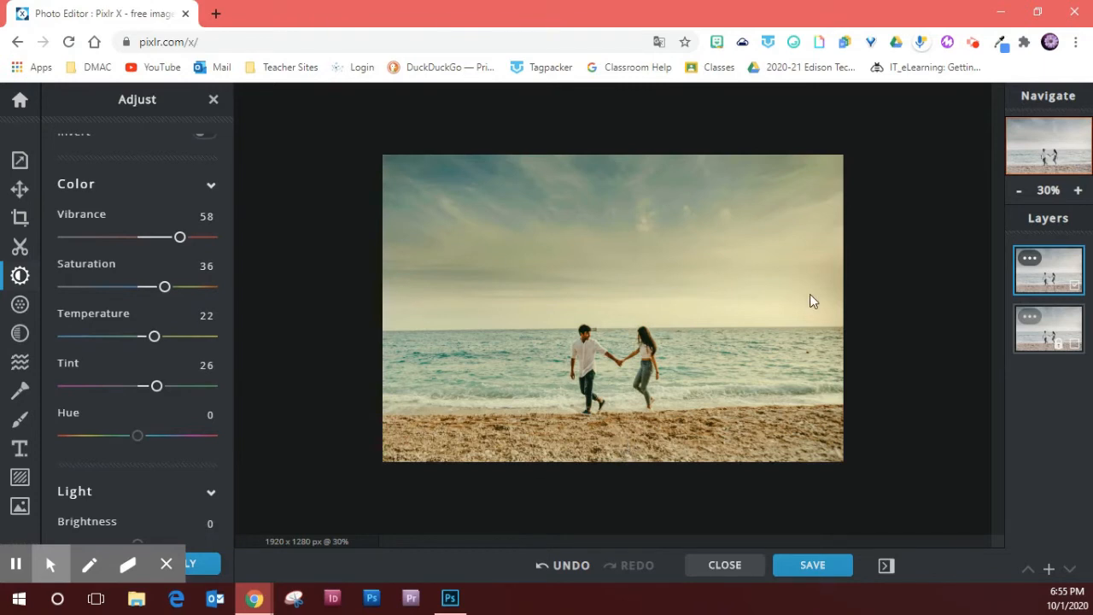
click(972, 45)
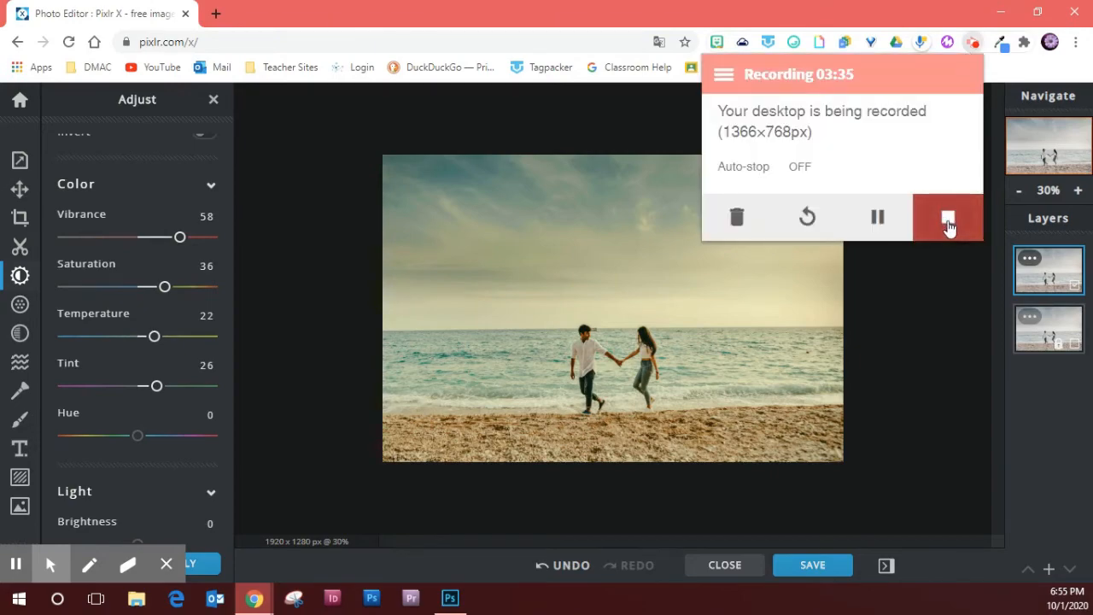
click(947, 223)
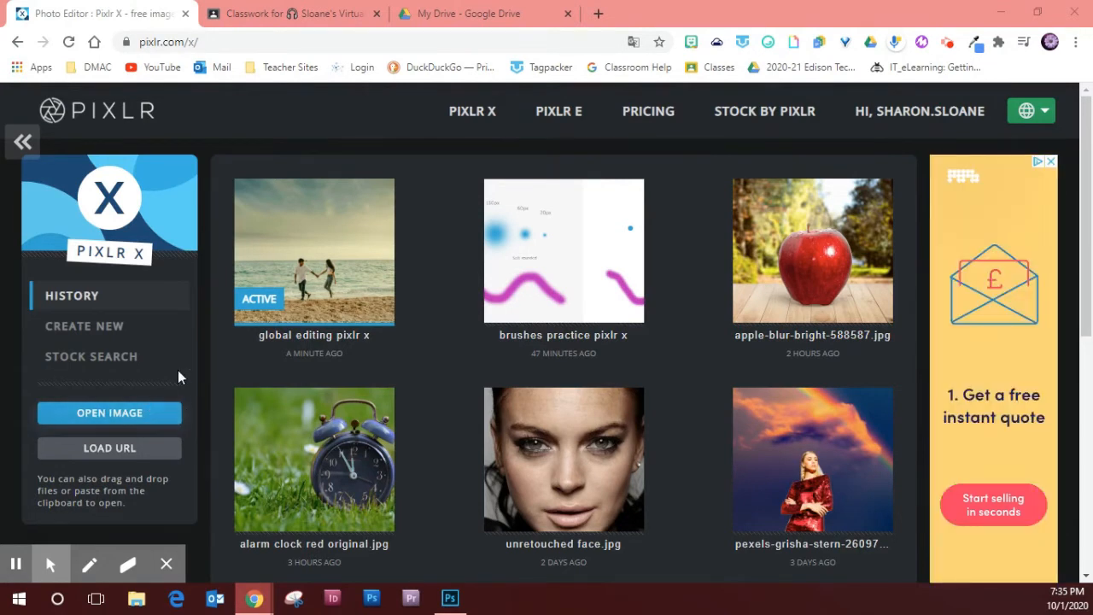
Reopen the "global editing pixlr x" image from the history and look through its Filter settings
click(301, 254)
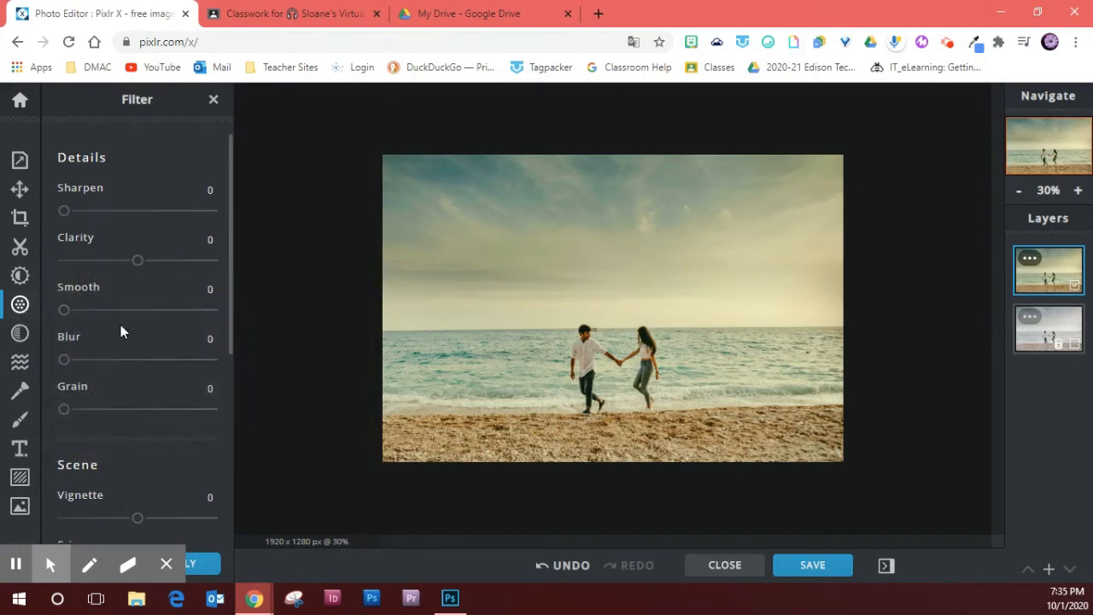
scroll(127, 466, down, 4)
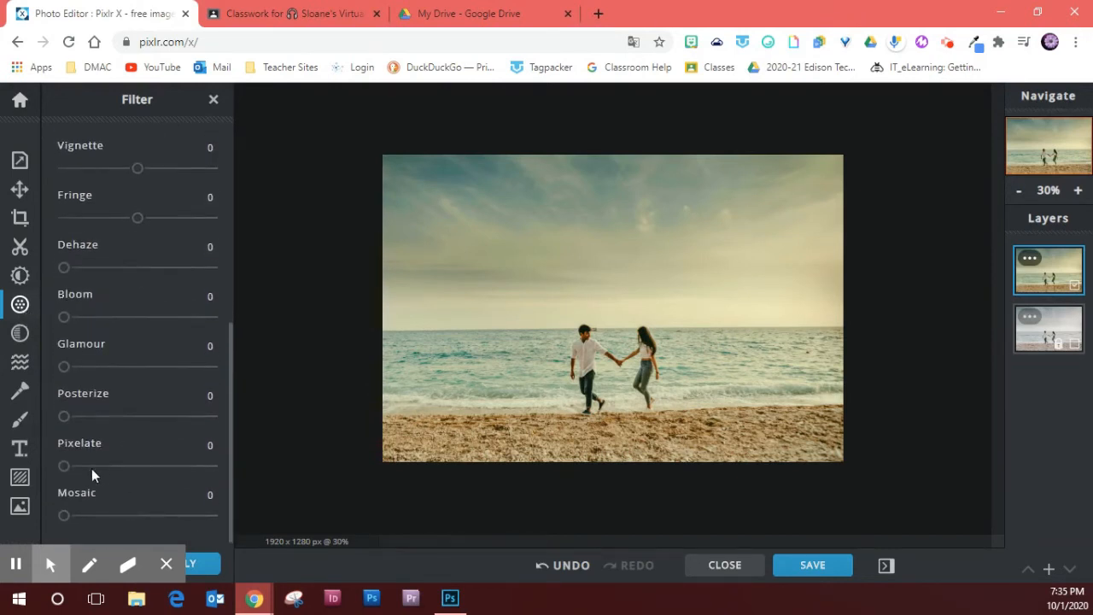
scroll(171, 467, up, 4)
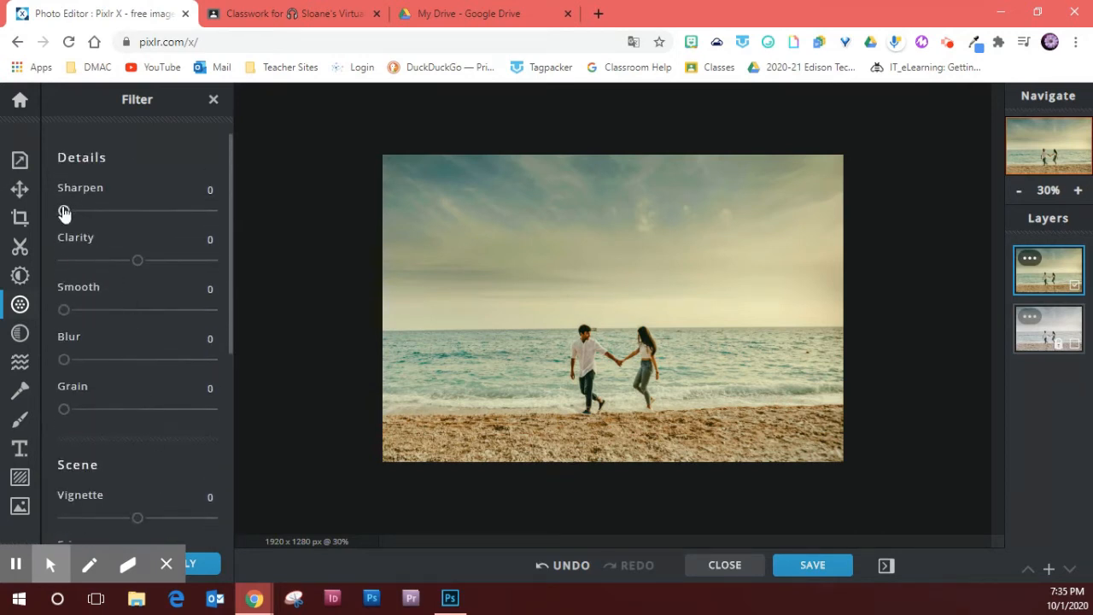
Try the Sharpen filter at 100, reset it, and set Sharpen to 8
drag(64, 213, 231, 210)
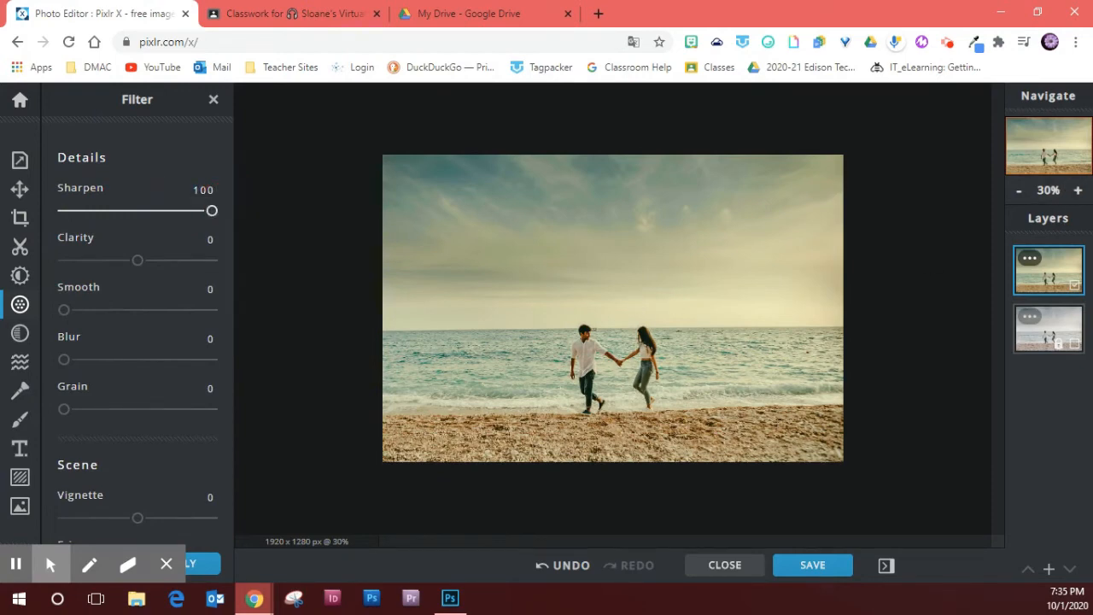
click(1079, 191)
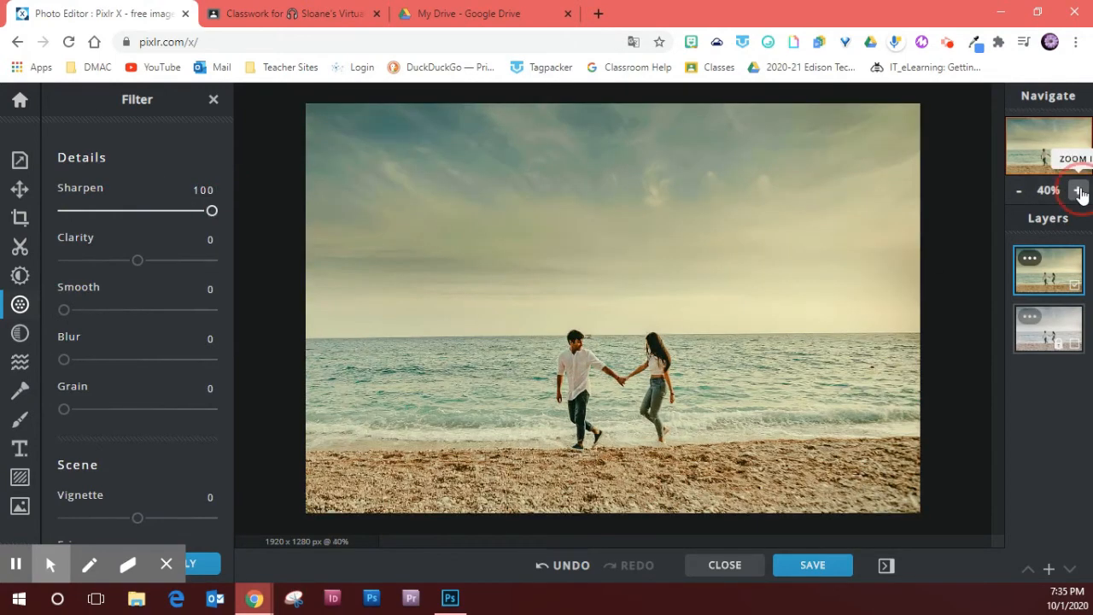
click(1079, 192)
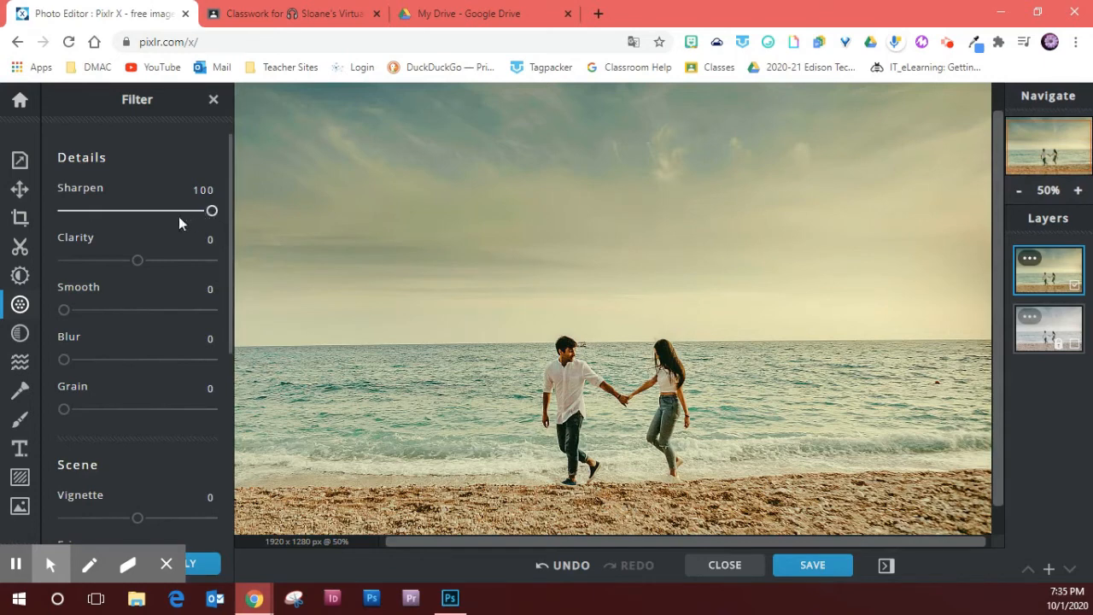
click(73, 188)
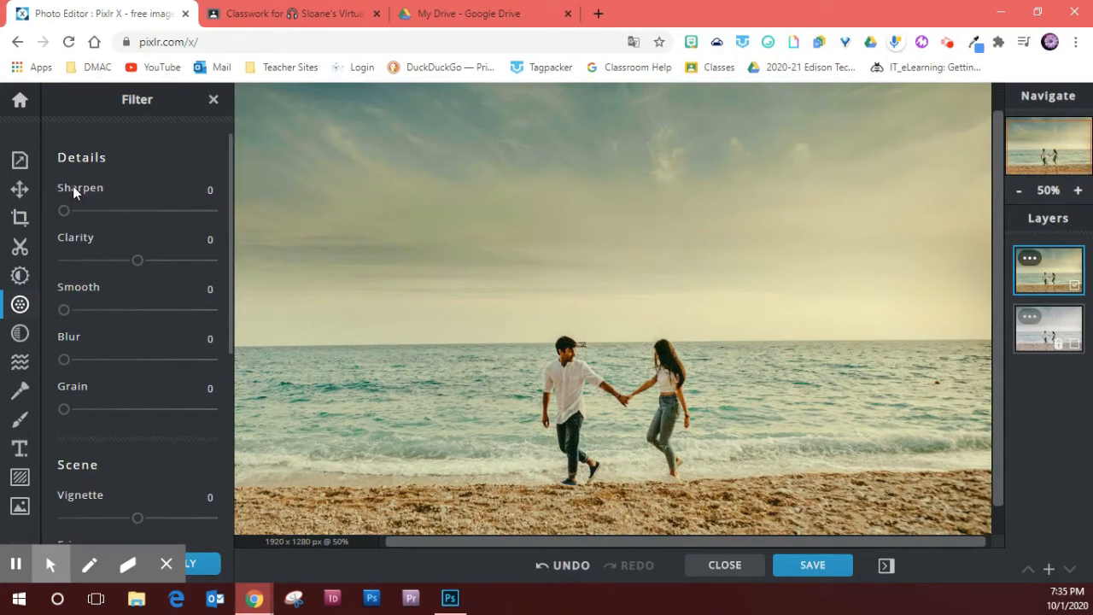
drag(65, 219, 76, 213)
Try a Clarity of 46 on the photo and reset it to 0
drag(140, 267, 172, 268)
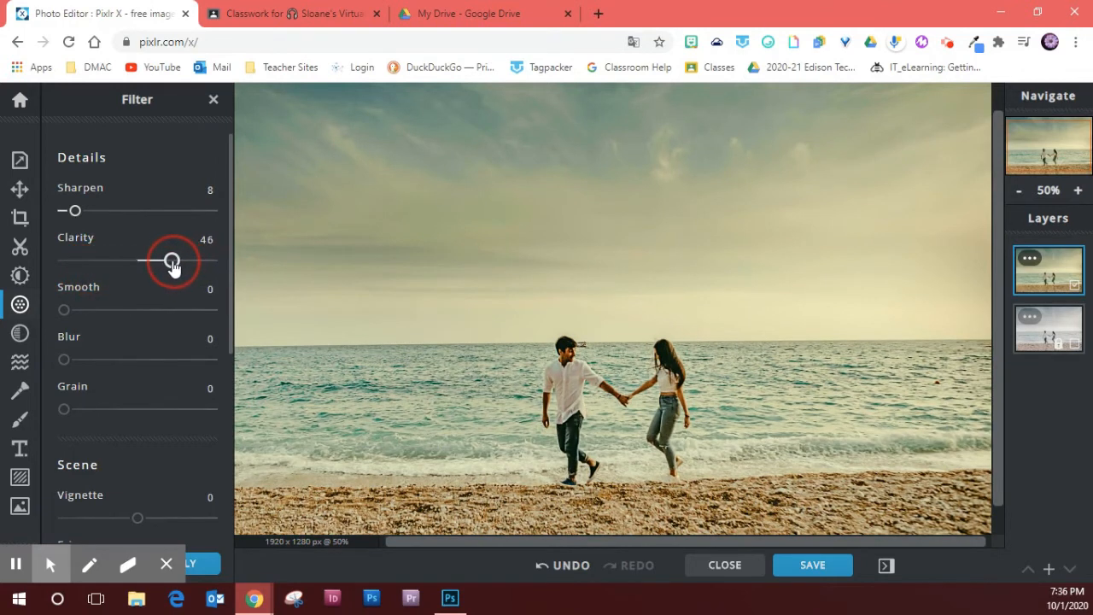
click(76, 239)
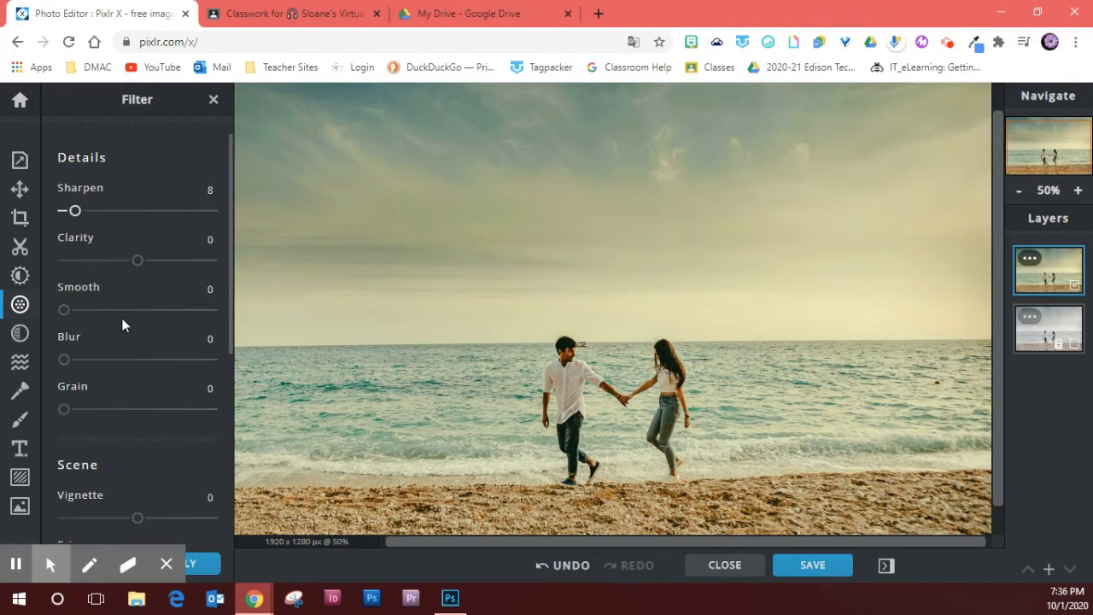
Try the Smooth and Blur filters and a Grain of 100 on the photo, and reset each to 0
drag(64, 318, 62, 365)
click(79, 291)
drag(62, 414, 226, 409)
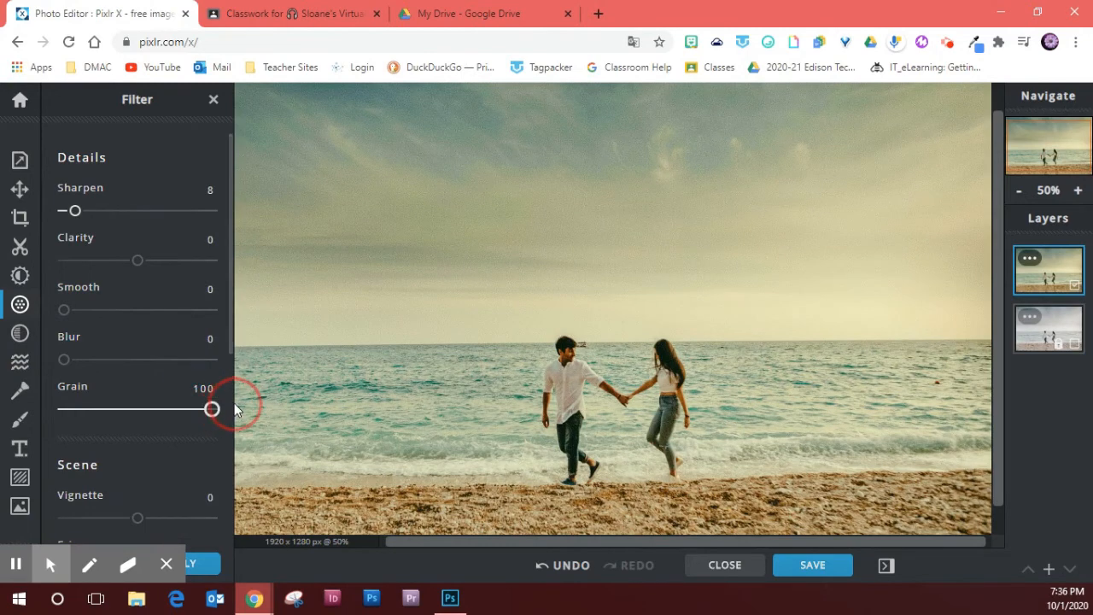
click(1078, 190)
click(1079, 190)
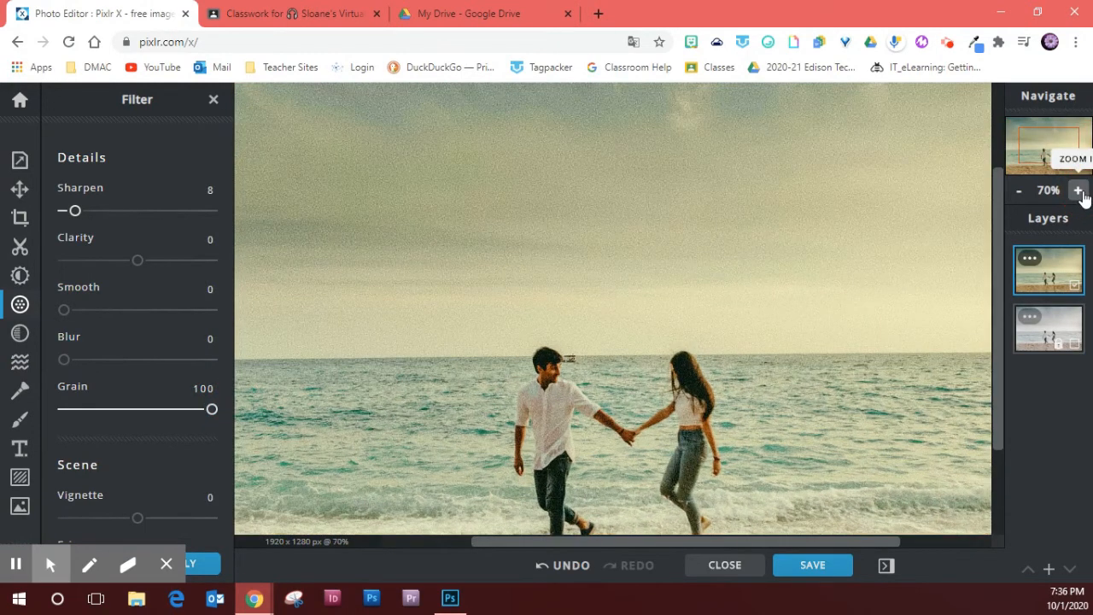
click(1019, 194)
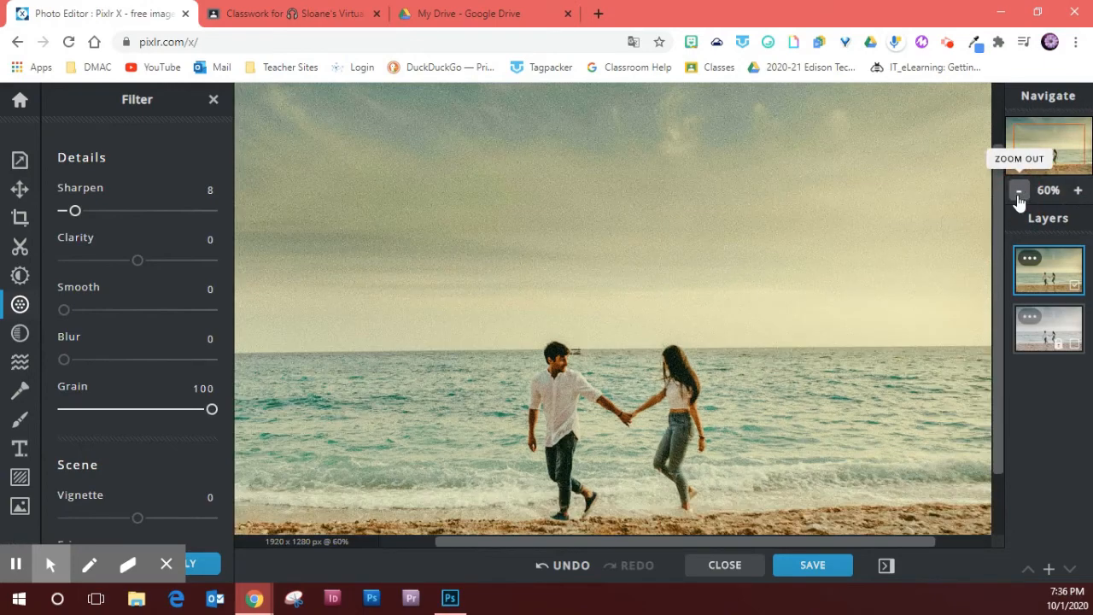
click(72, 387)
Set the photo's Vignette to -25 in the Scene filters, with the whole image in view
scroll(120, 438, down, 5)
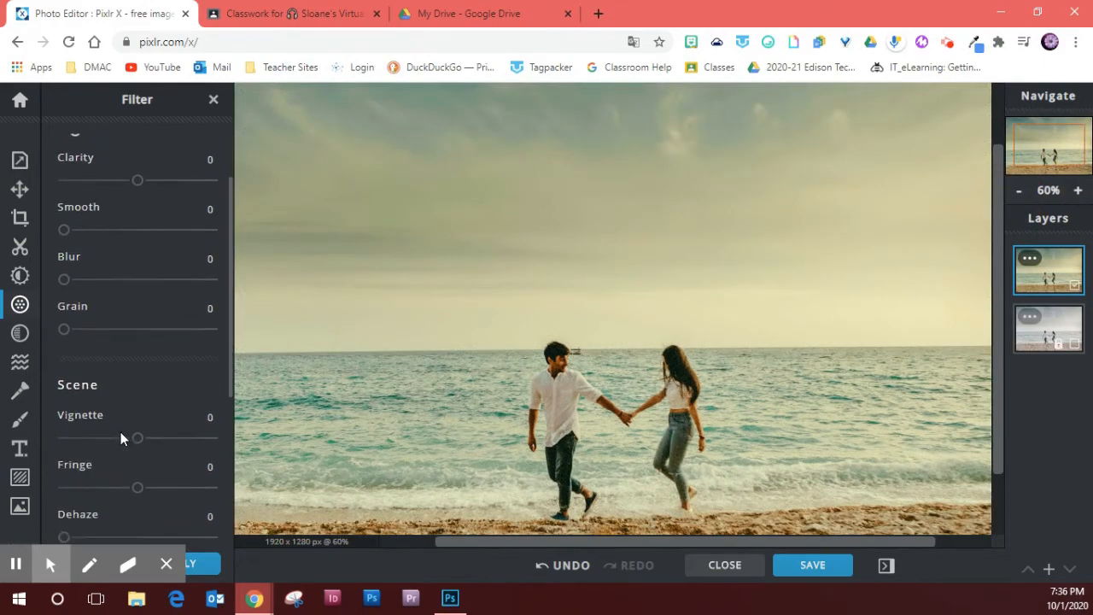
click(1019, 193)
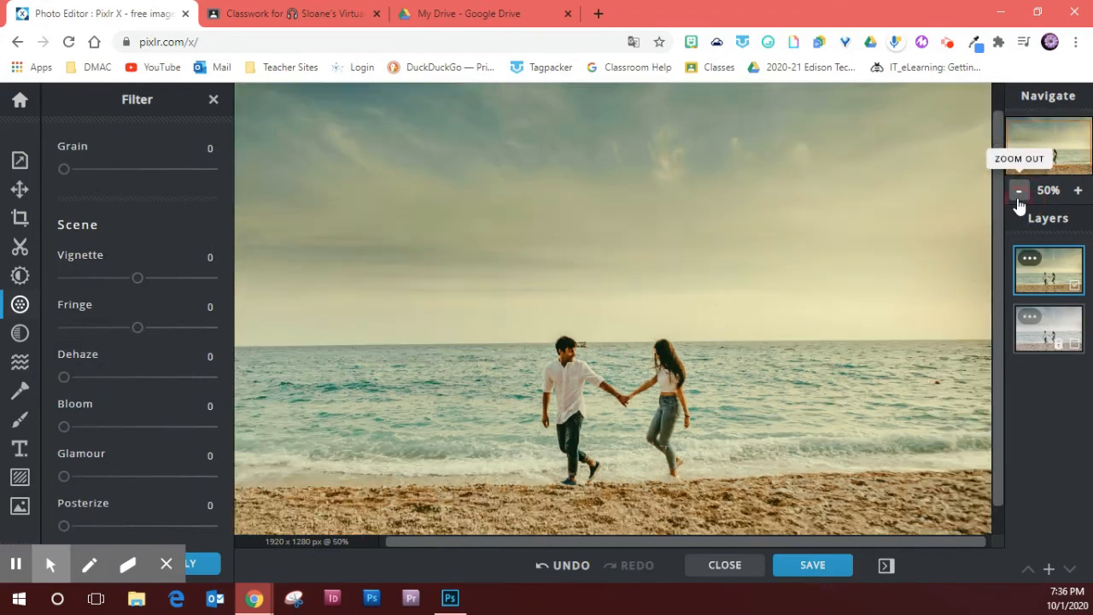
click(1019, 193)
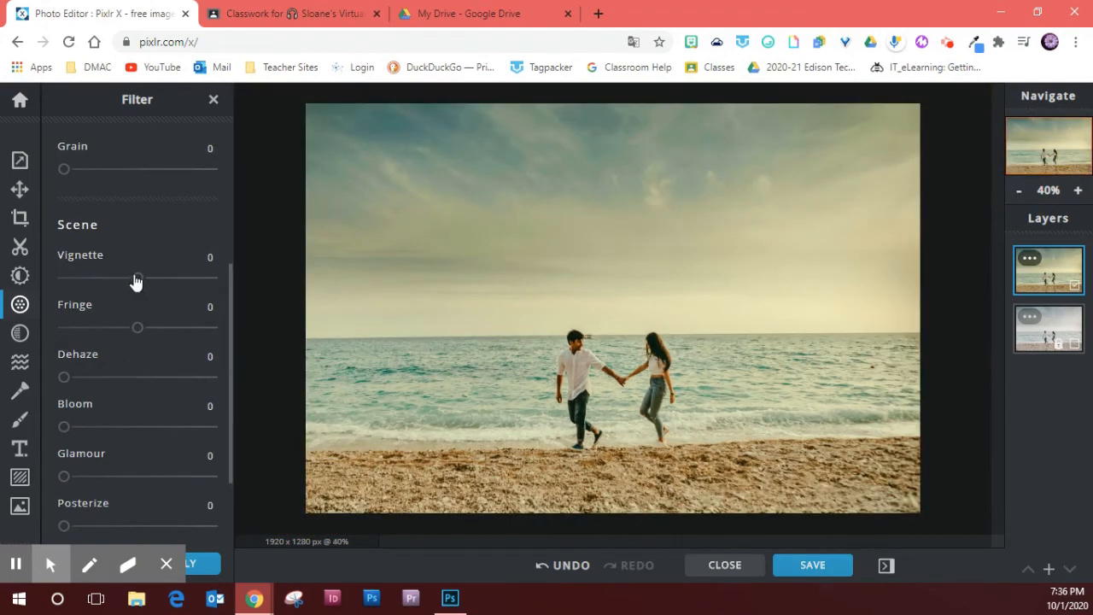
mouse_move(135, 283)
mouse_down()
mouse_move(185, 291)
mouse_move(89, 296)
mouse_move(121, 295)
mouse_up()
Try a Fringe of -4 and a Dehaze of 48 on the photo, resetting each to 0
mouse_move(140, 333)
mouse_down()
mouse_move(180, 332)
mouse_move(110, 326)
mouse_move(134, 333)
mouse_up()
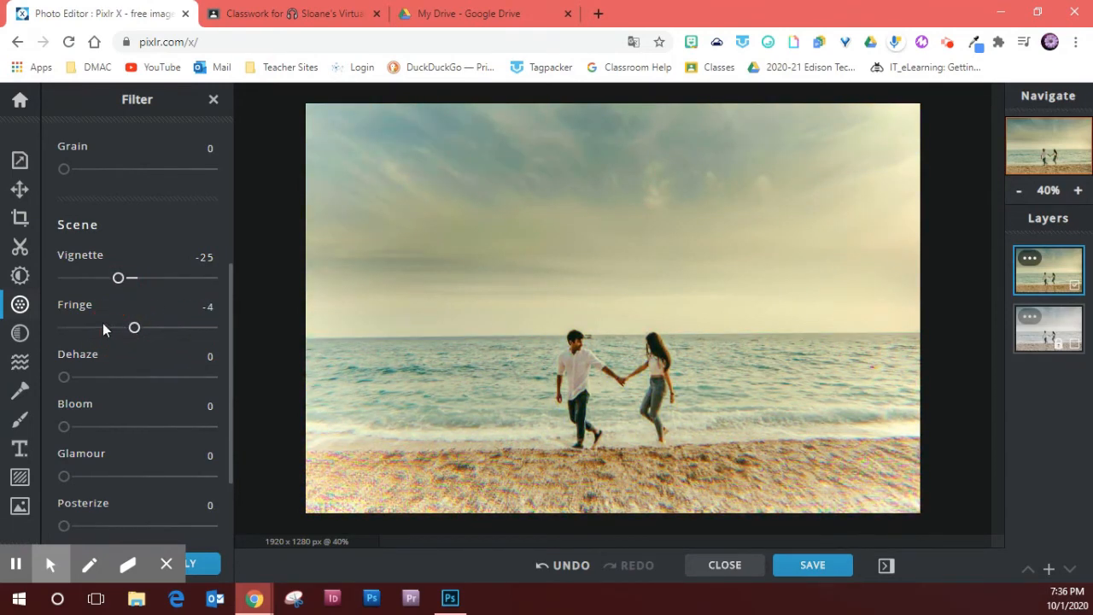
click(73, 306)
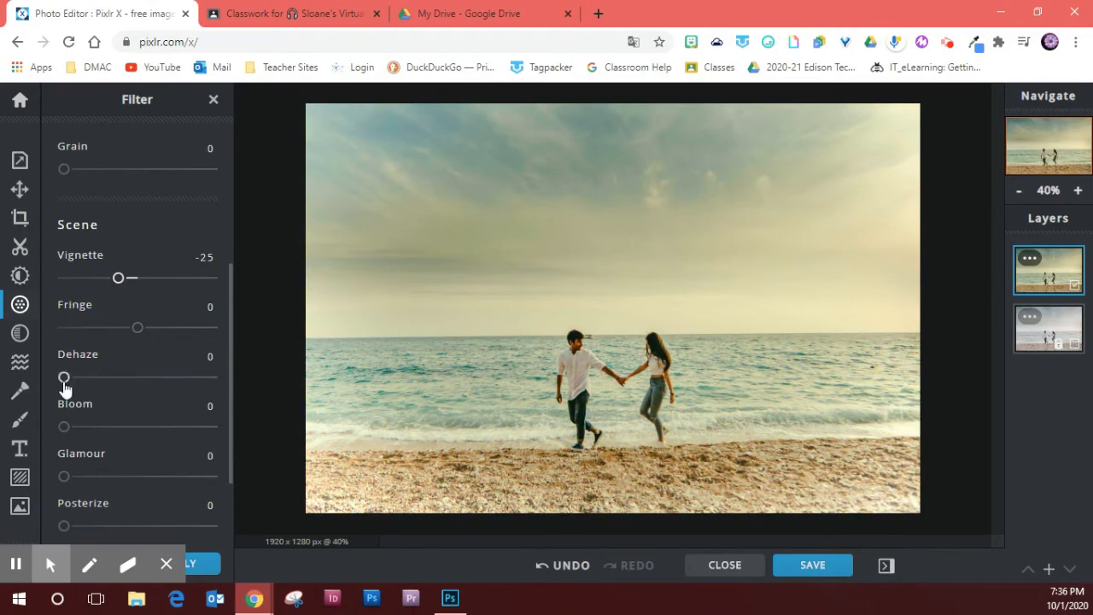
drag(64, 380, 134, 377)
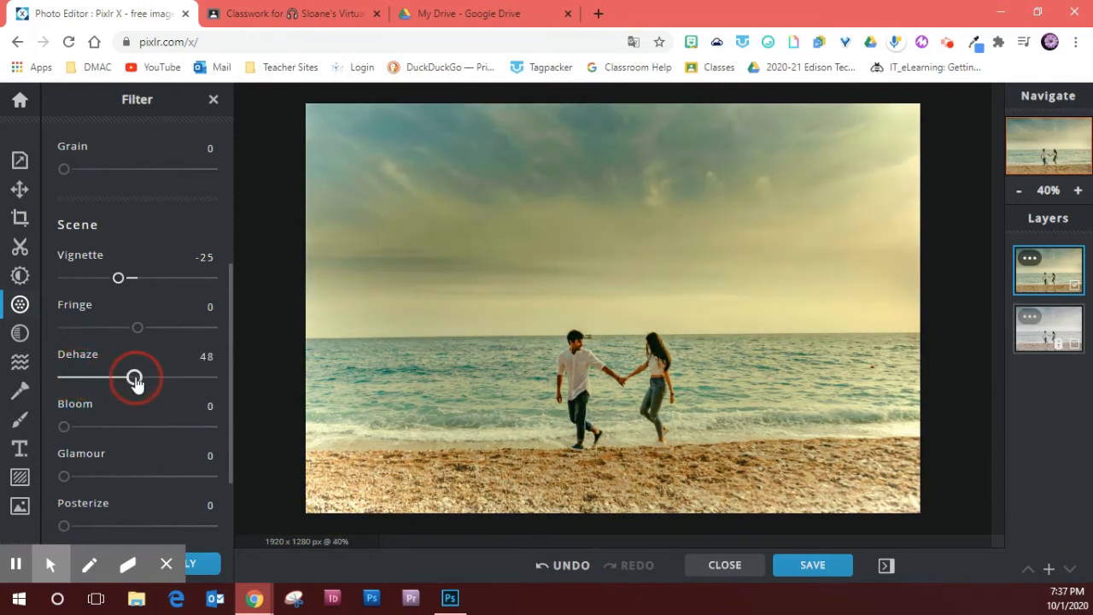
click(72, 356)
Try the Bloom, Glamour, Posterize, Pixelate and Mosaic filters on the photo and return each to 0
mouse_move(65, 429)
mouse_down()
mouse_move(171, 435)
mouse_move(49, 441)
mouse_up()
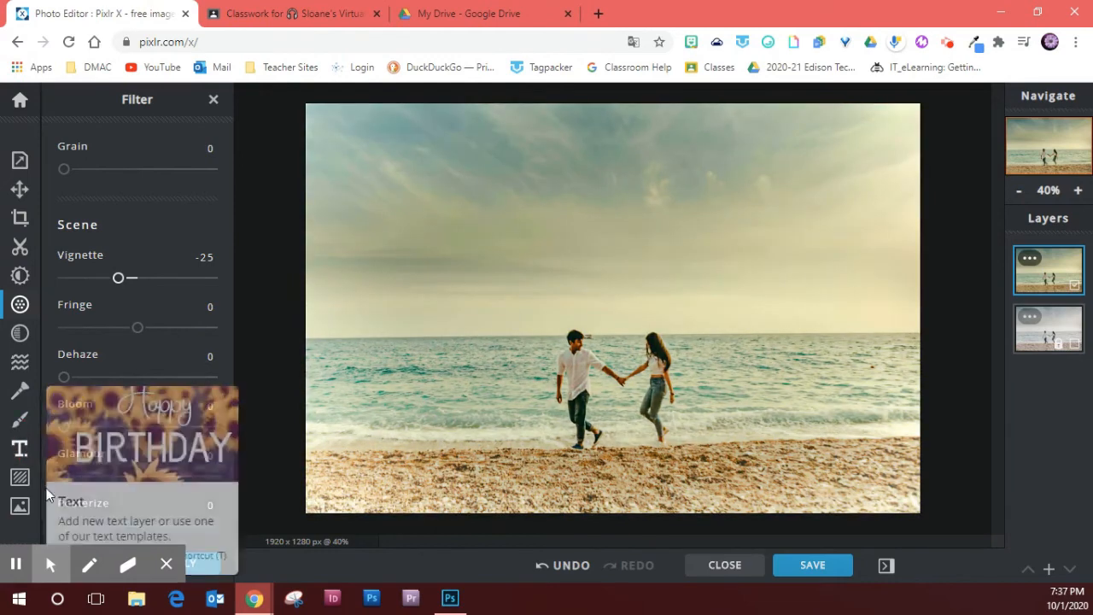
drag(63, 479, 41, 497)
scroll(110, 461, down, 2)
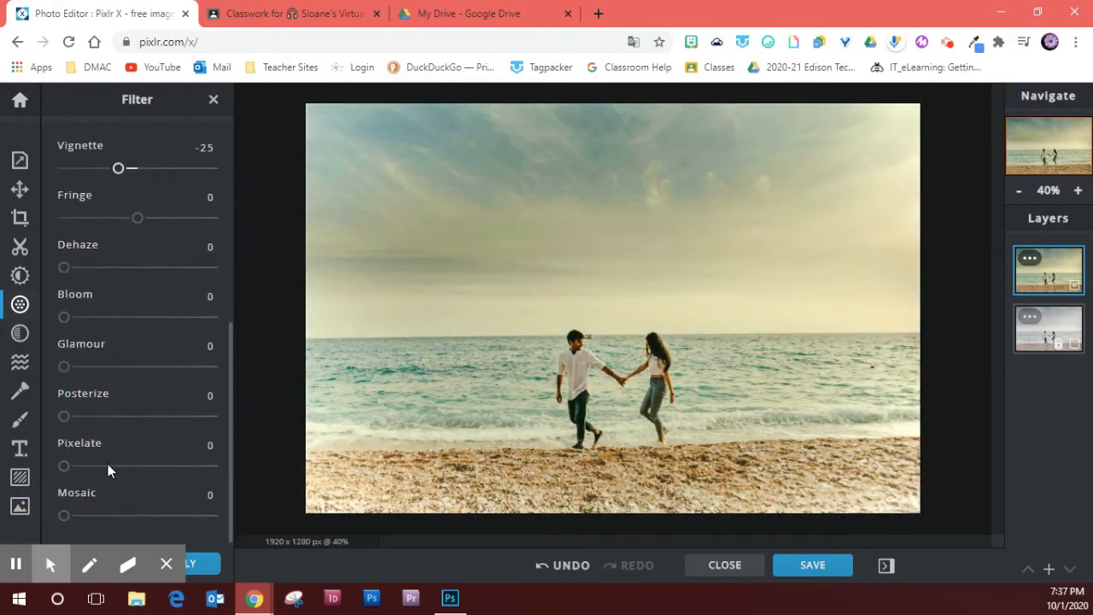
drag(65, 421, 63, 466)
mouse_move(66, 523)
mouse_down()
mouse_move(117, 519)
mouse_move(59, 520)
mouse_up()
Raise the photo's Sharpen value to 14 in the Details filters
scroll(164, 406, up, 4)
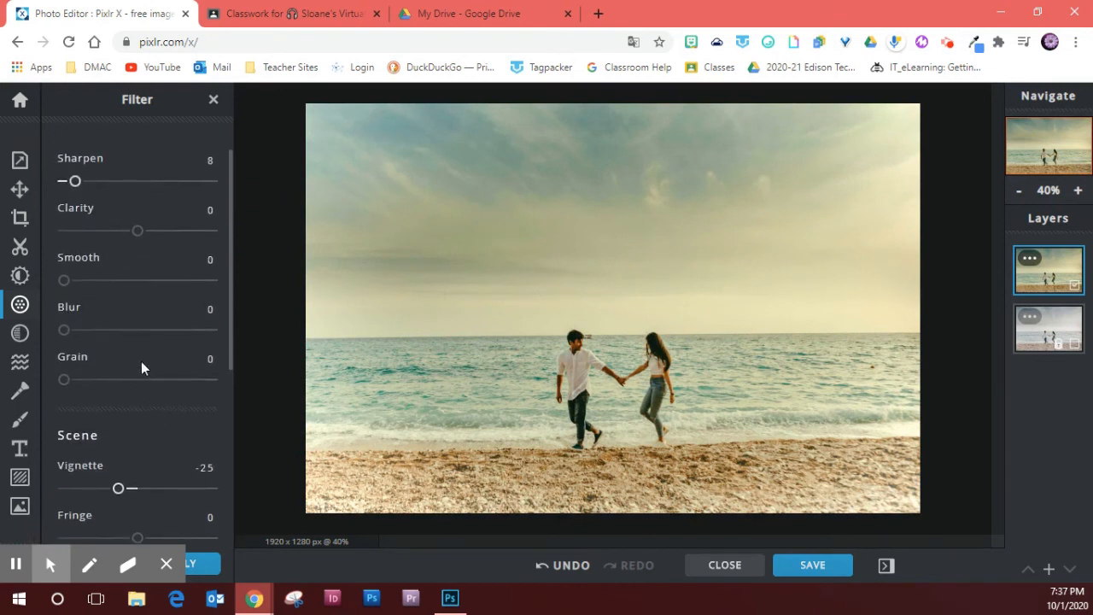
scroll(141, 367, up, 1)
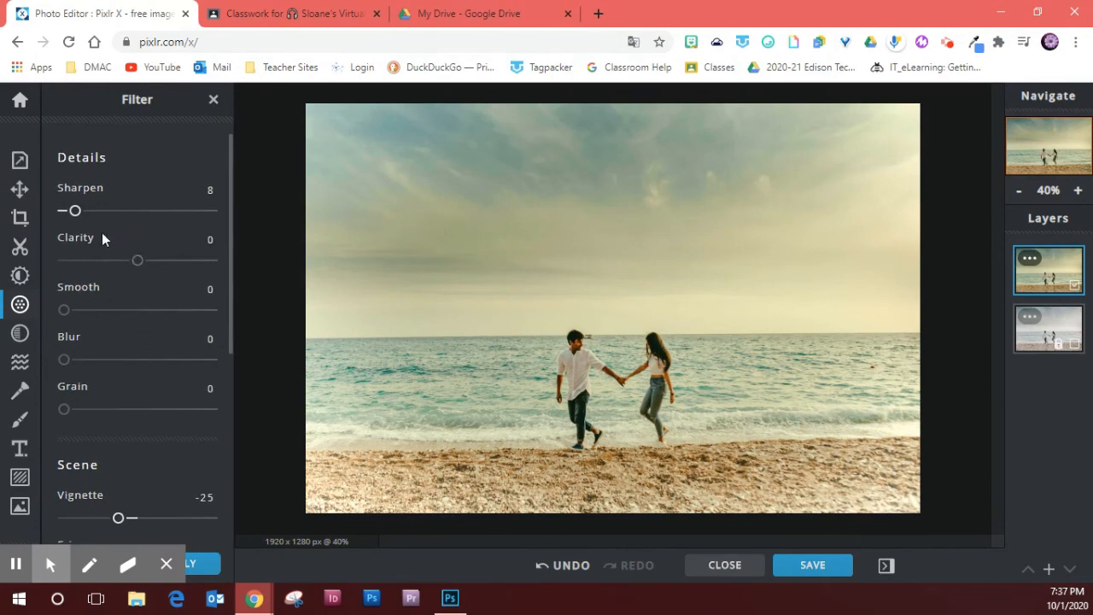
drag(76, 215, 83, 214)
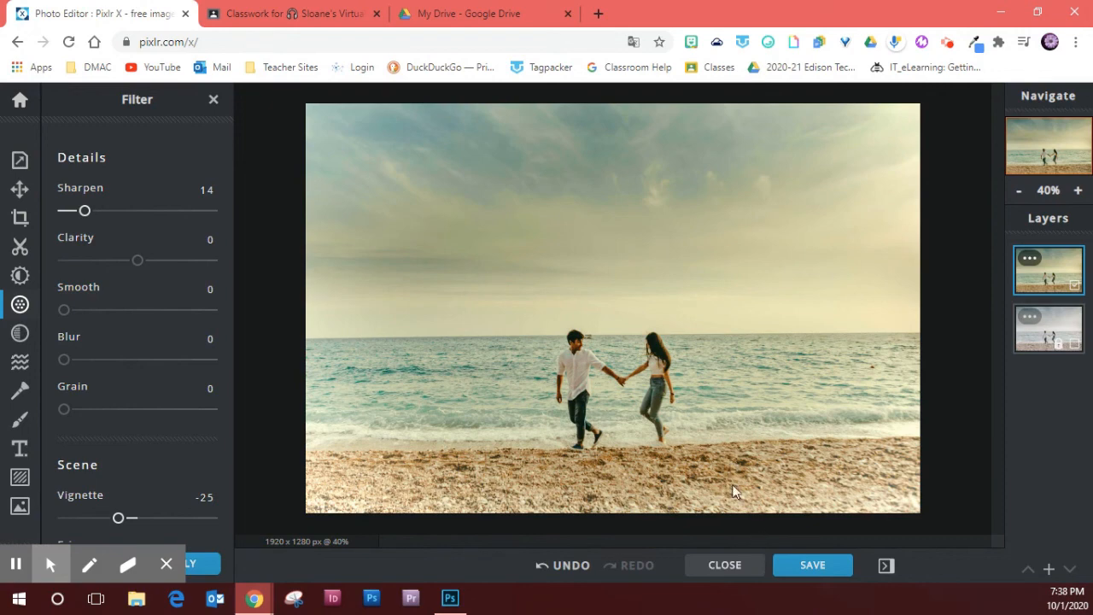
click(950, 41)
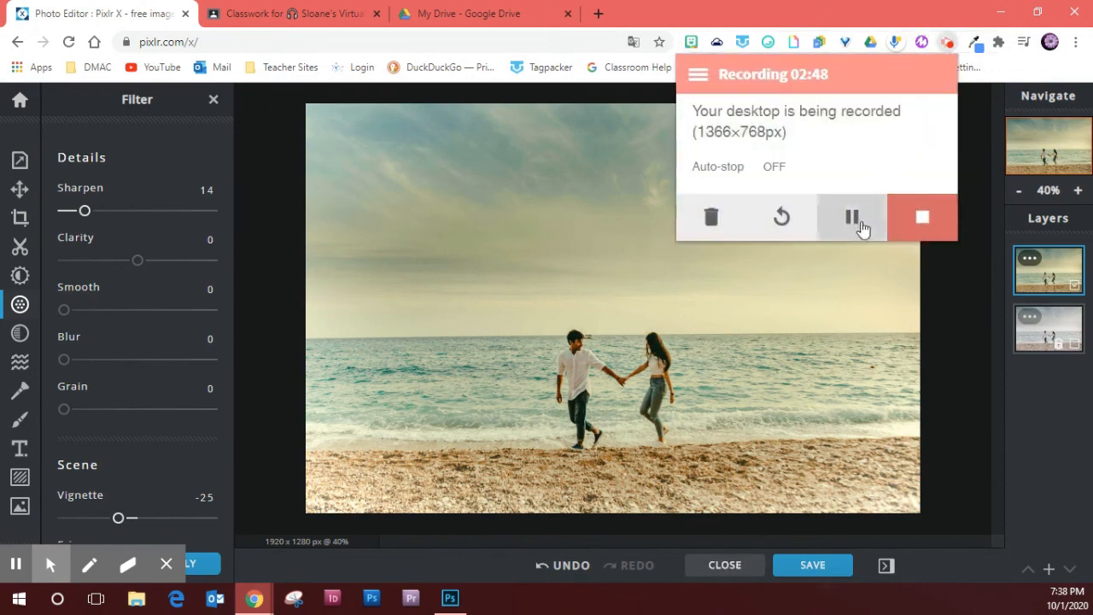
click(923, 223)
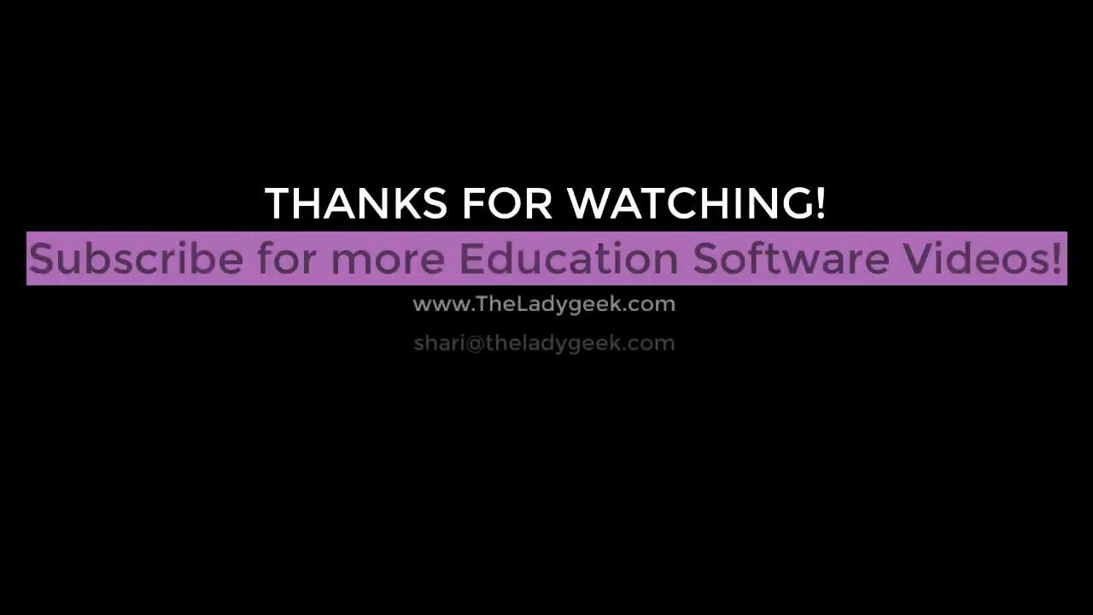